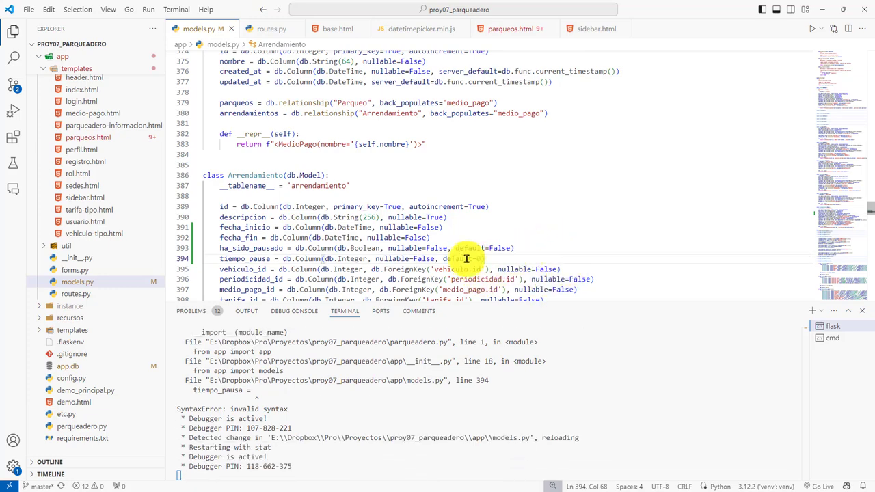
Step: Stage models.py and commit it as "Adición de los campos al modelo arrendamiento para indicar fecha inicio y fecha fin de un arrendamiento"
click(13, 86)
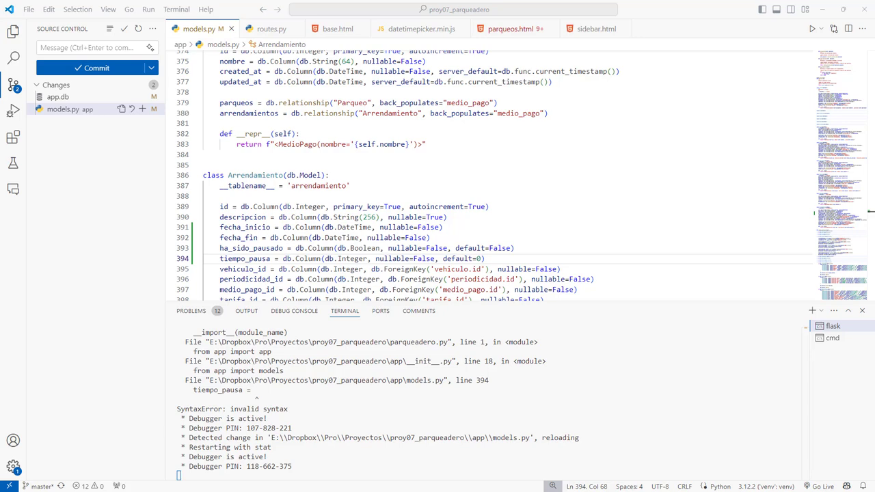
click(428, 187)
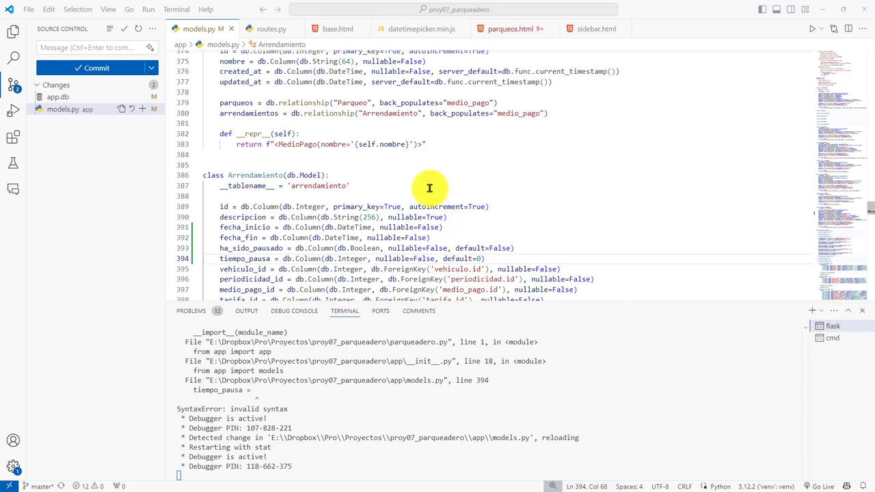
click(143, 109)
click(109, 49)
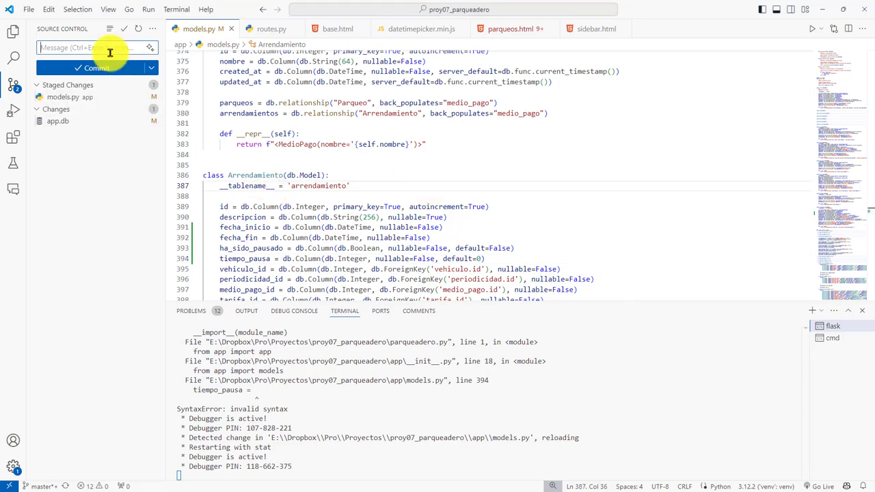
text(Adición de los campos al mod)
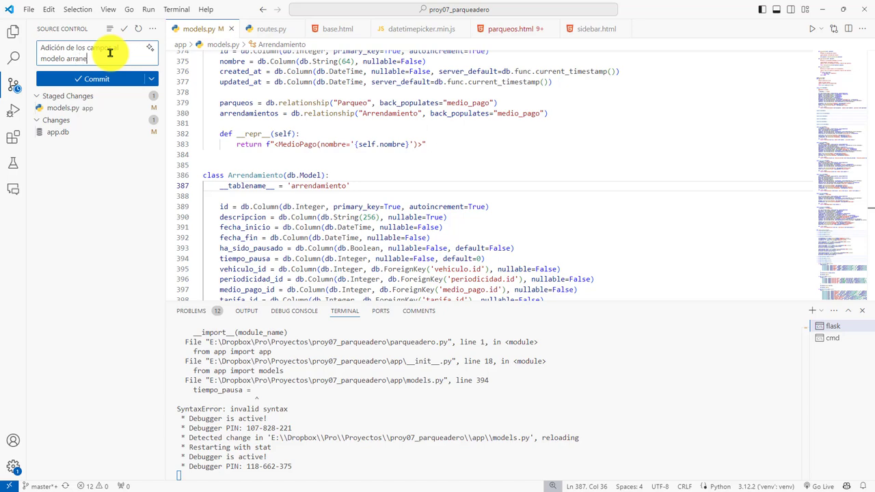
text(elo arrendamiento para indicar fecha inicio)
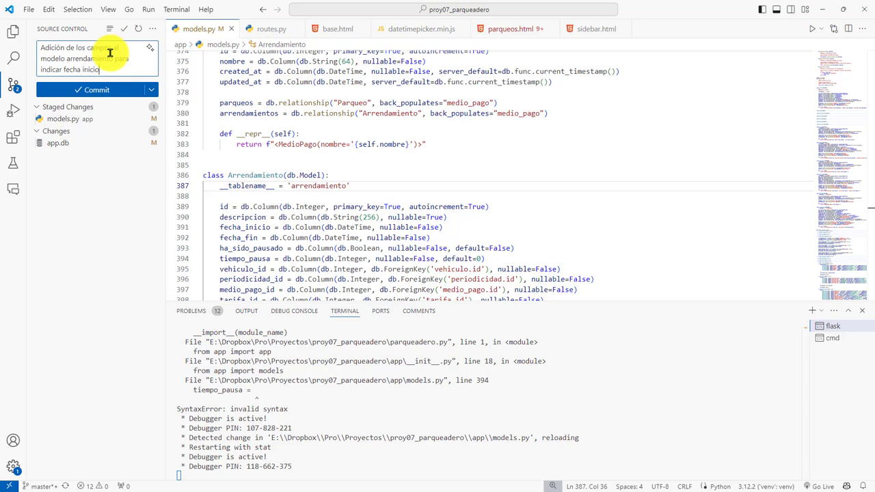
text( y fecha fin de un arrendamiento)
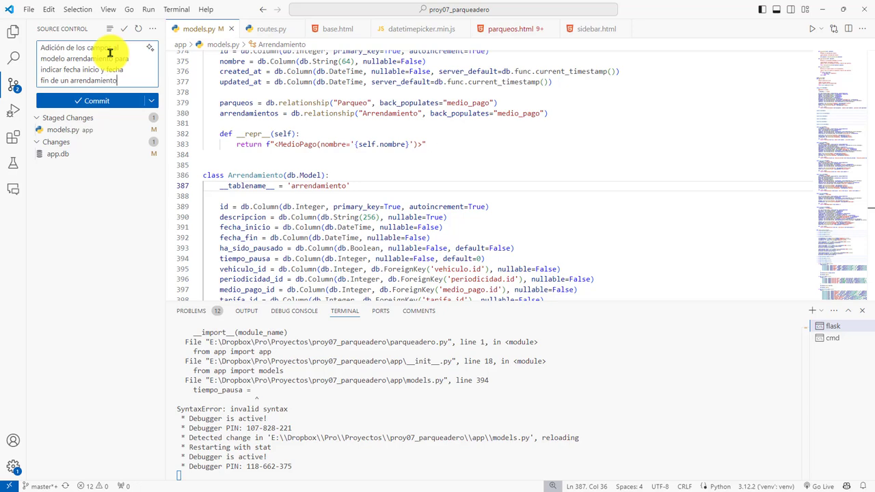
key(ctrl+Return)
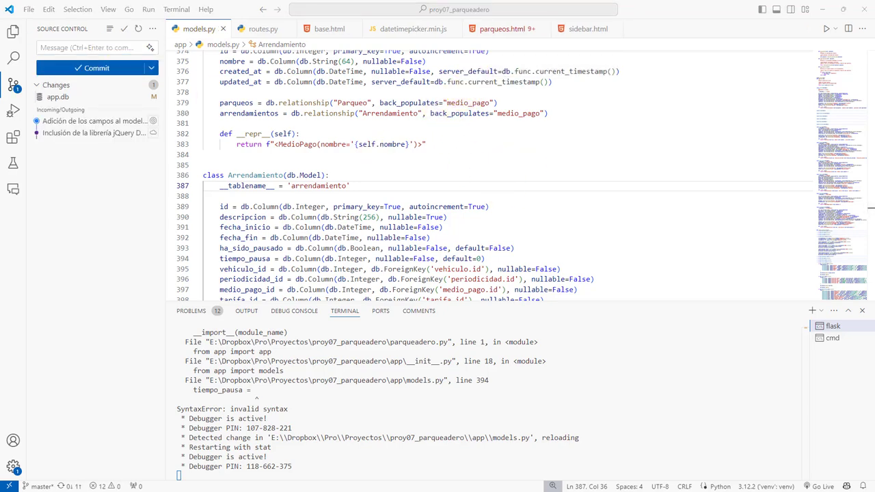
Step: Switch to the browser's Clientes page and test opening the rentals of the first client's vehicle, then return to the client list
key(alt+Tab)
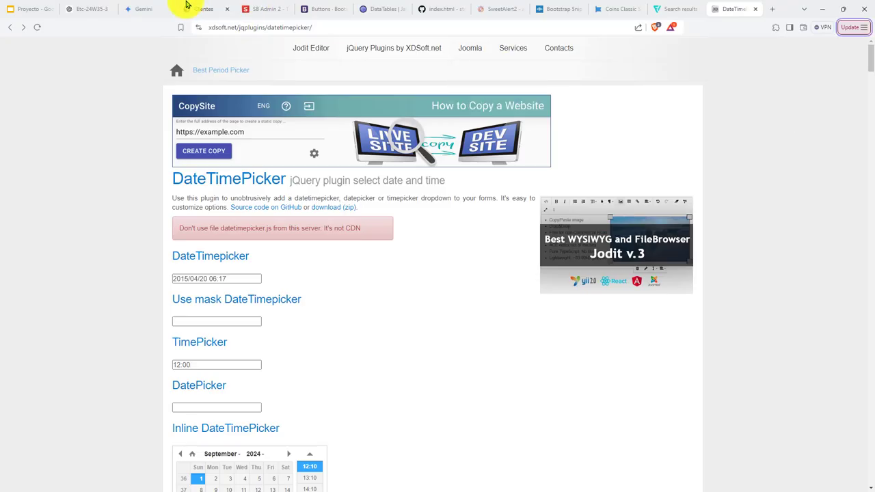
click(198, 9)
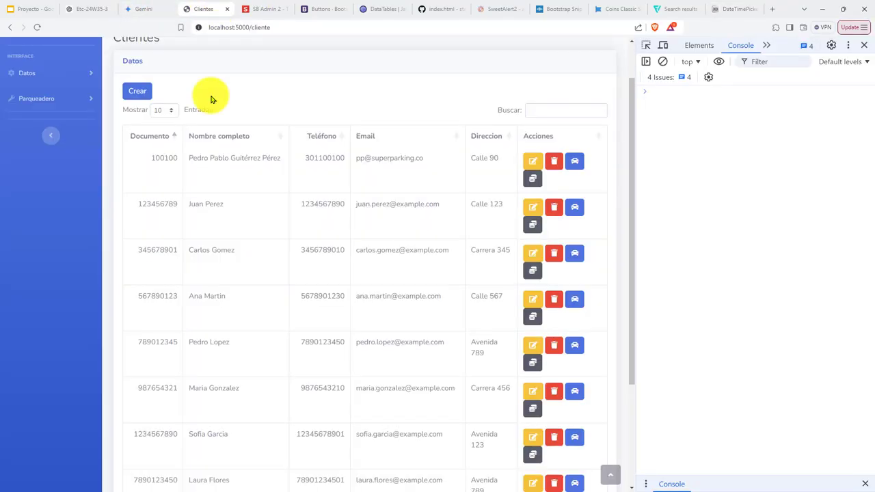
click(574, 162)
click(448, 196)
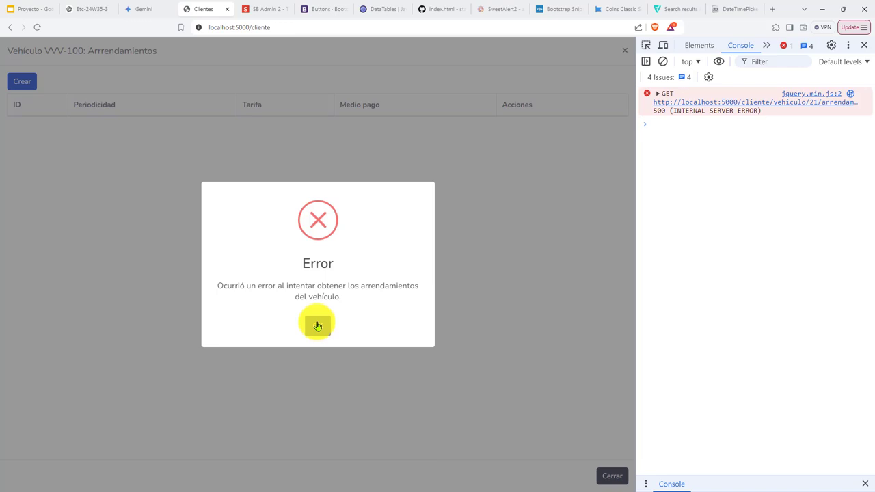
click(317, 326)
click(316, 327)
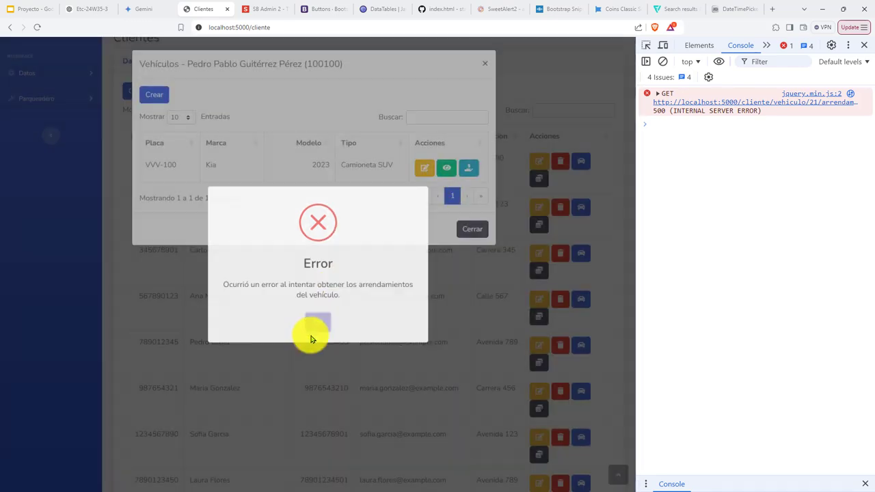
click(520, 155)
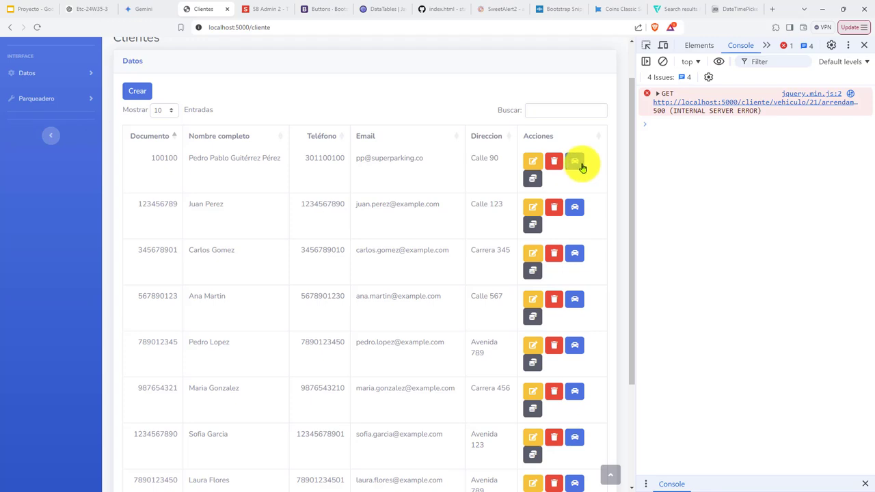
Step: Request the same vehicle's rentals again and examine the server traceback in the VS Code terminal
click(579, 164)
click(475, 172)
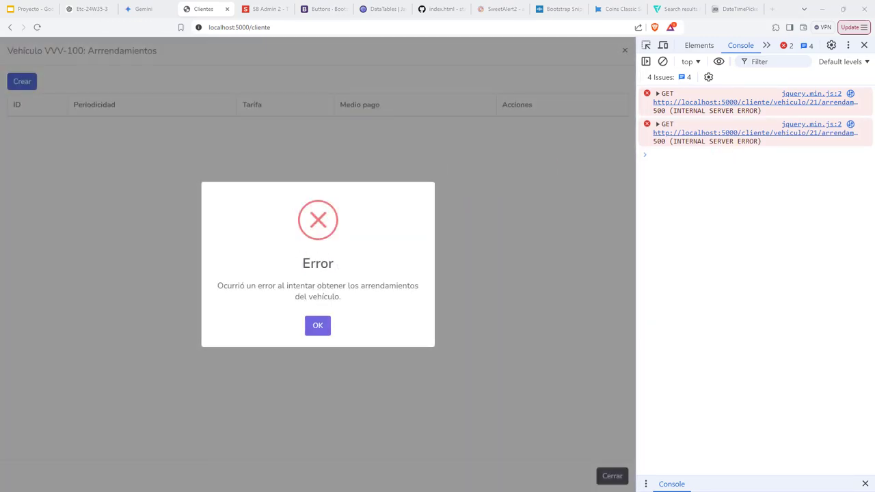
key(alt+Tab)
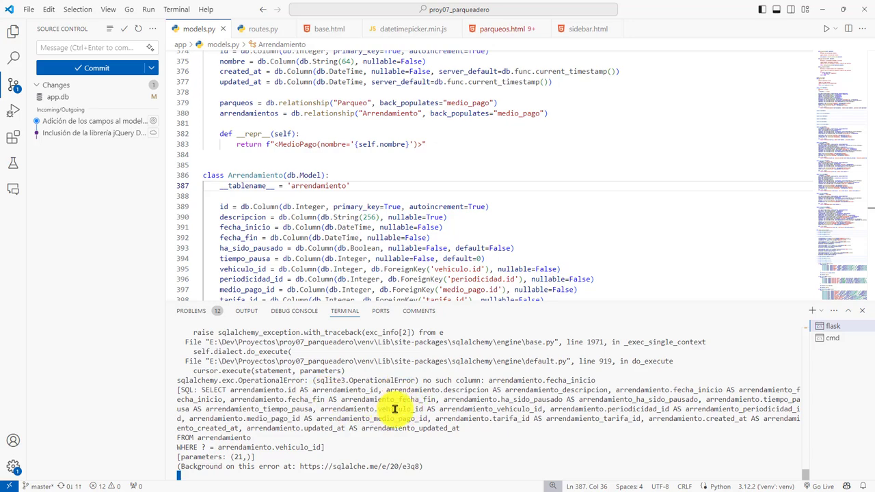
triple_click(566, 406)
click(564, 434)
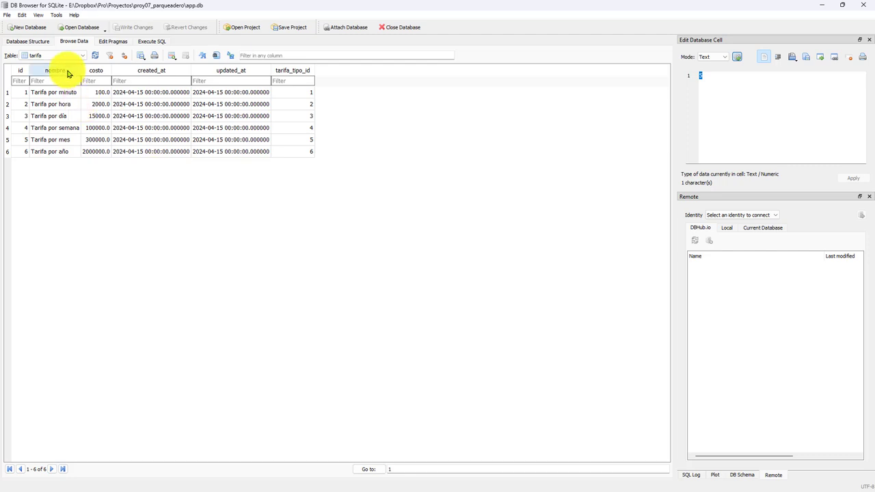
Step: In DB Browser for SQLite, view the arrendamiento table's data and inspect the database structure for its existing columns
click(40, 58)
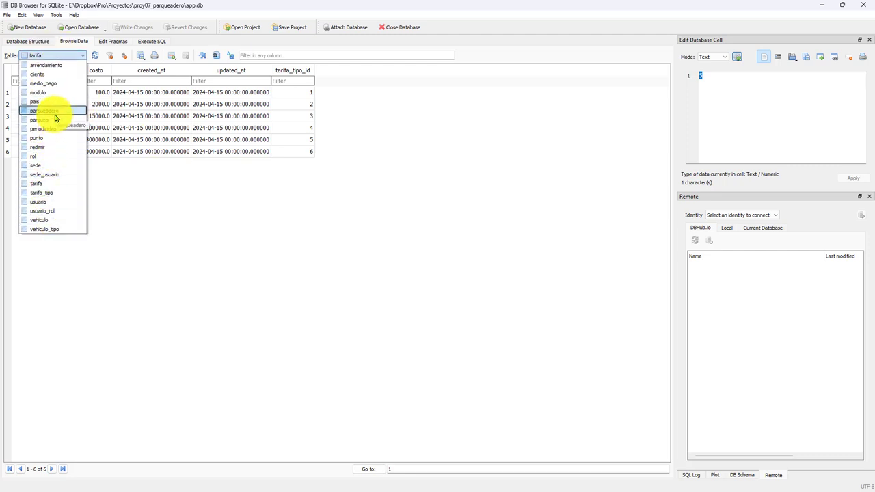
click(57, 66)
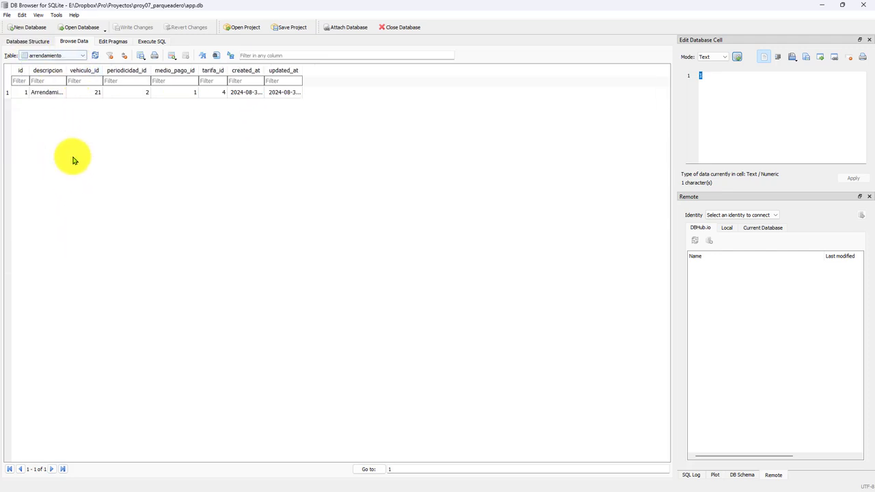
click(27, 41)
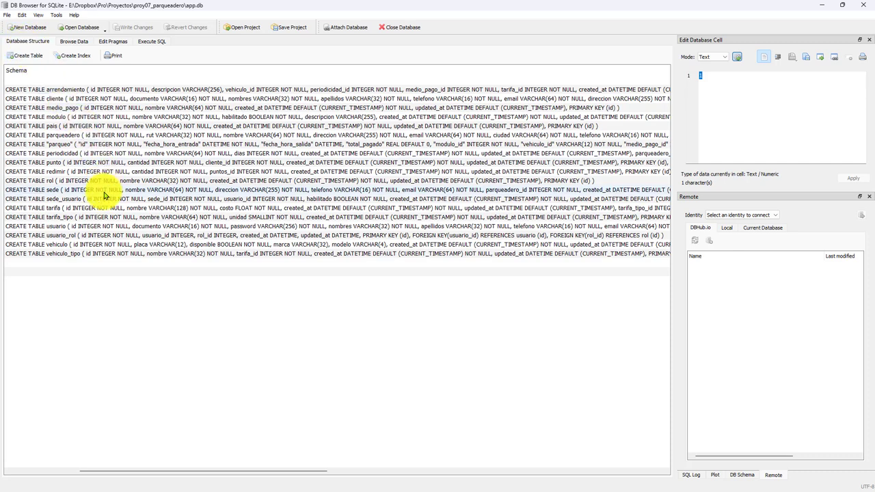
click(43, 471)
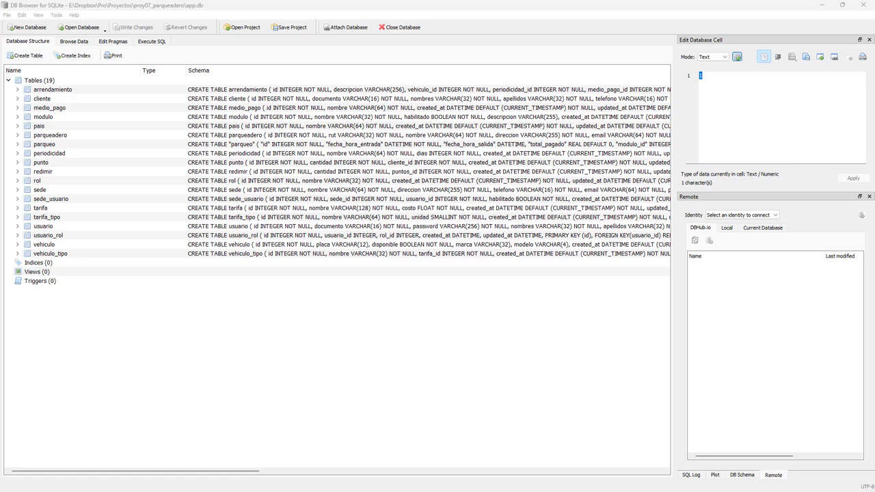
click(297, 153)
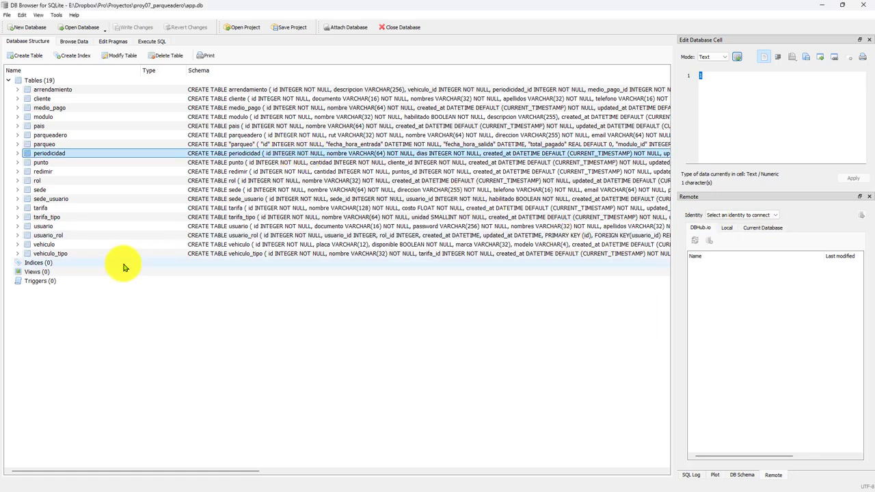
drag(221, 471, 145, 471)
Step: Open the arrendamiento table's definition for modification and add a fecha_inicio field of type TEXT marked not null
click(41, 89)
right_click(66, 85)
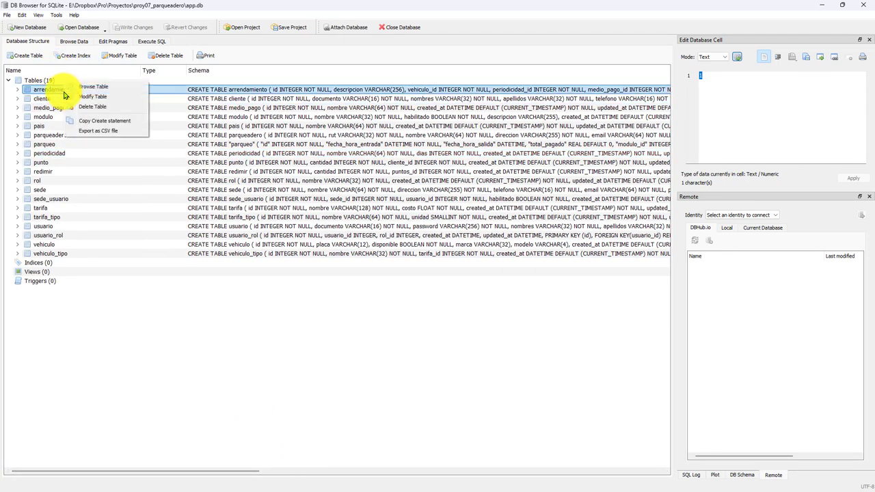
click(88, 98)
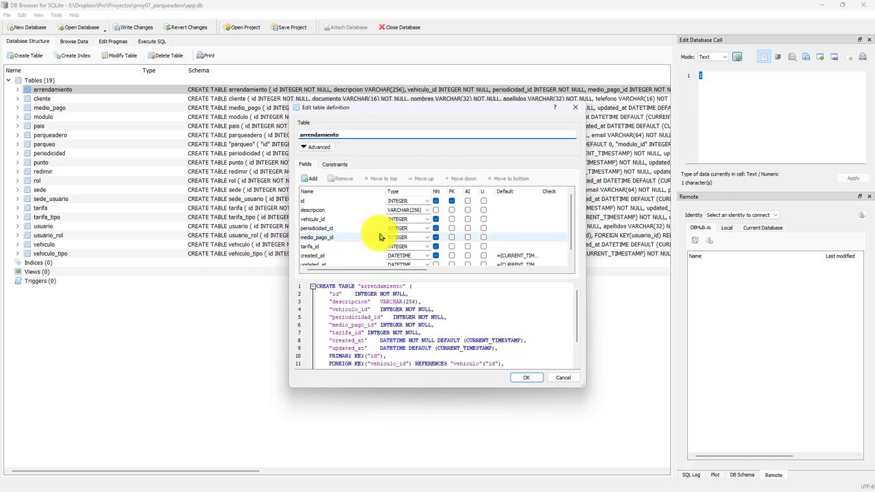
click(312, 179)
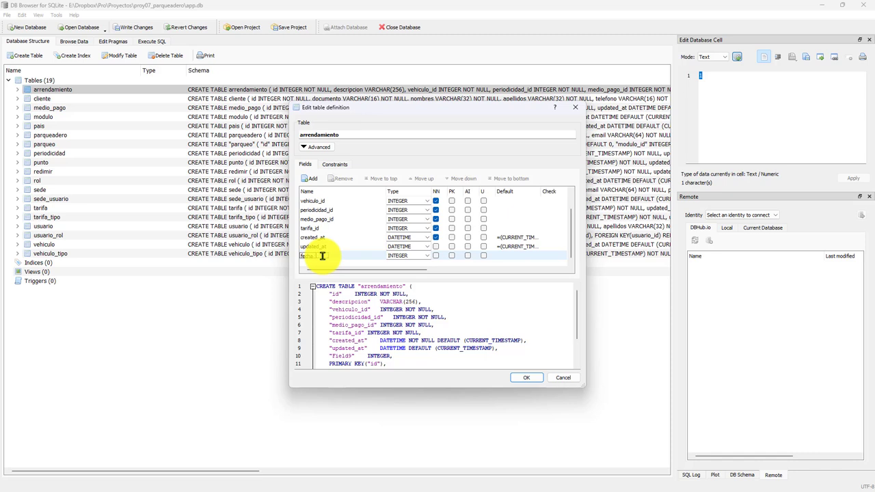
text(fecha_inicio)
key(Return)
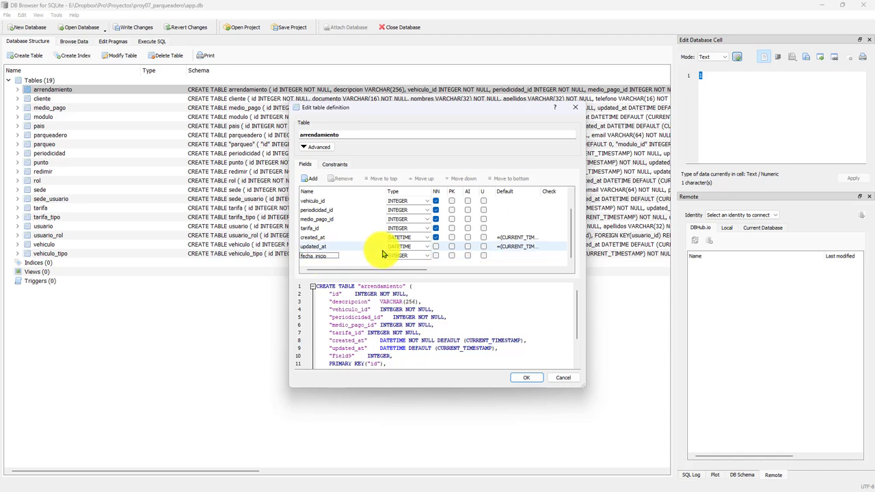
click(426, 255)
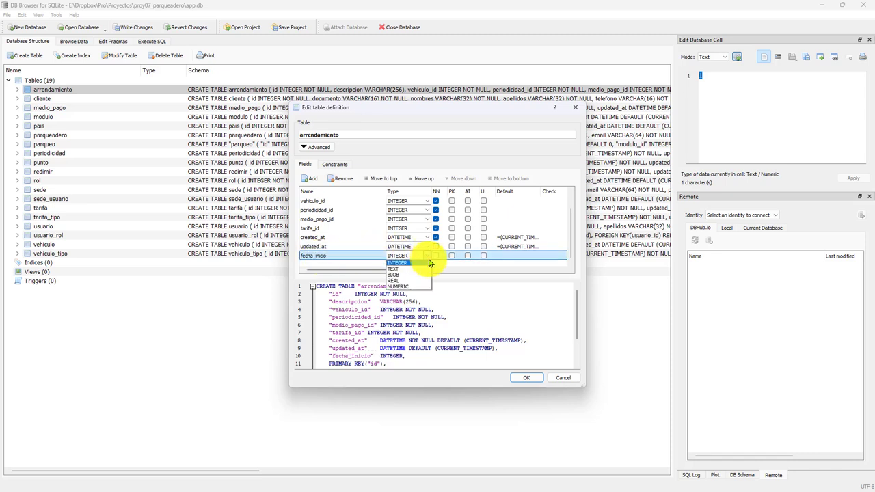
click(404, 269)
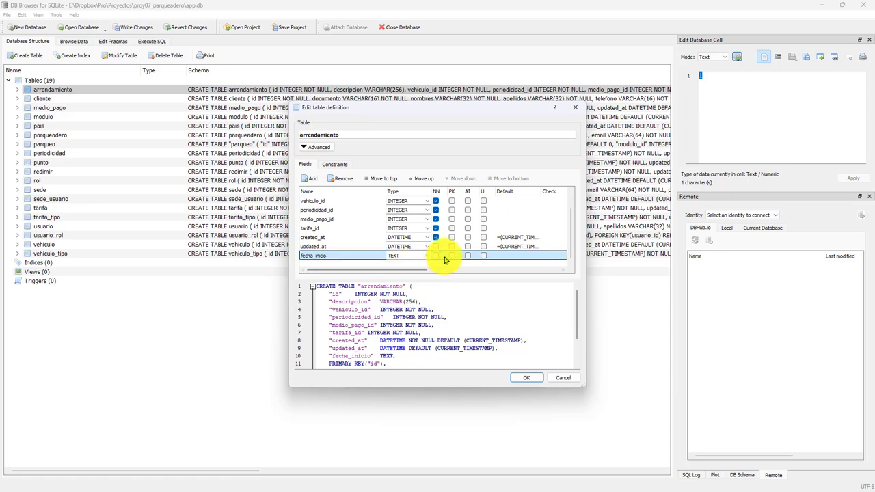
click(436, 255)
click(387, 238)
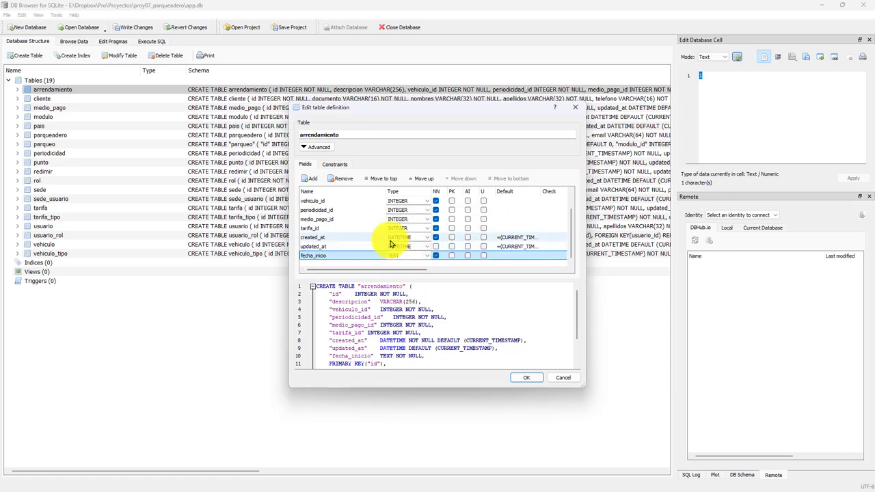
click(328, 255)
Step: Add a fecha_fin field of type TEXT marked not null to the arrendamiento table
click(310, 178)
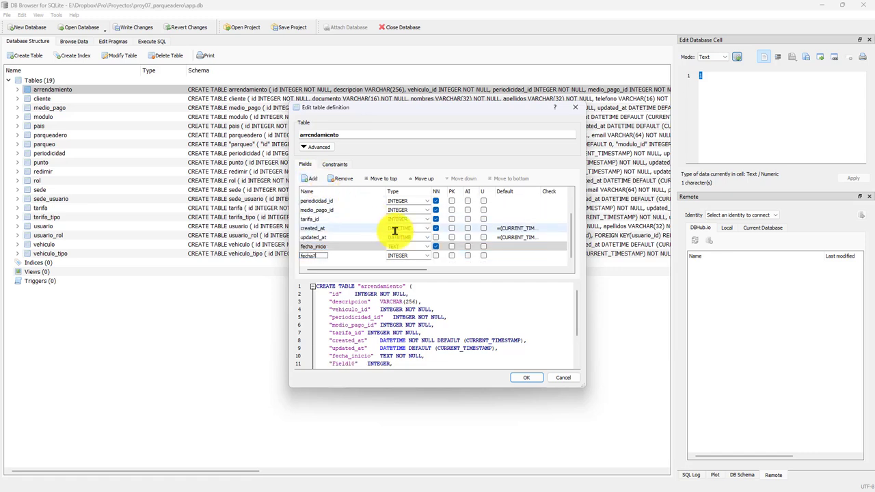
text(fecha_fin)
key(Return)
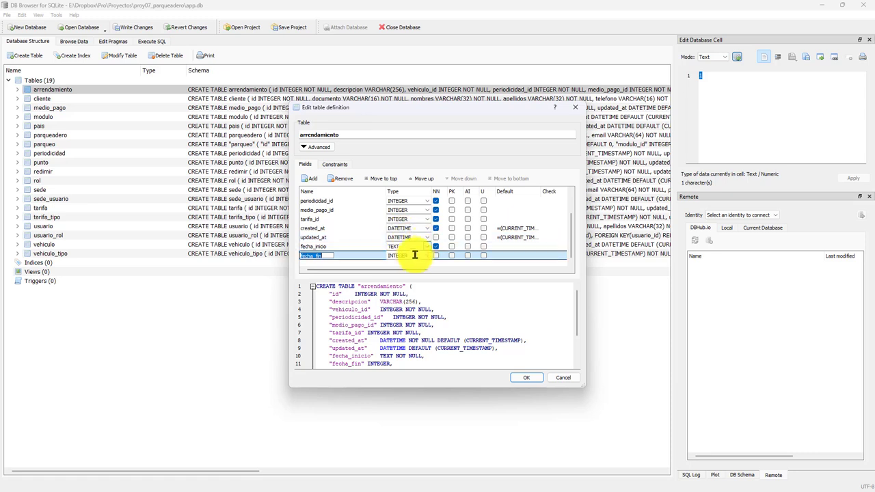
click(421, 256)
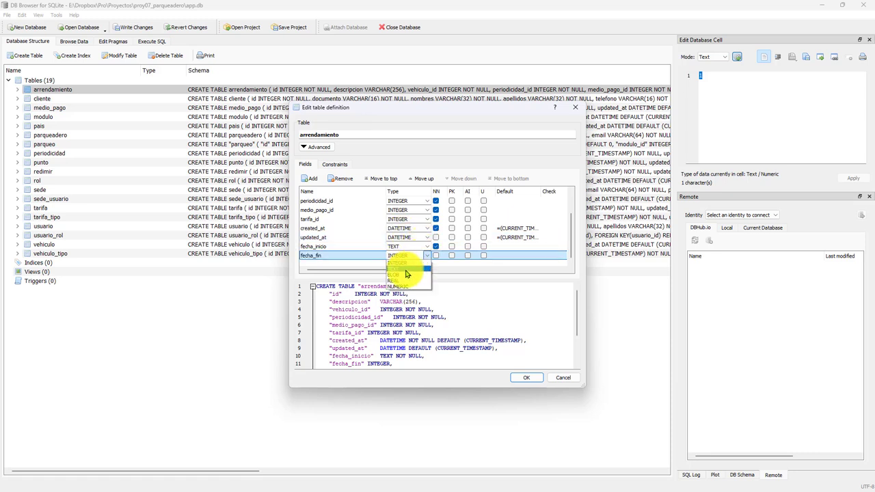
click(401, 264)
click(435, 255)
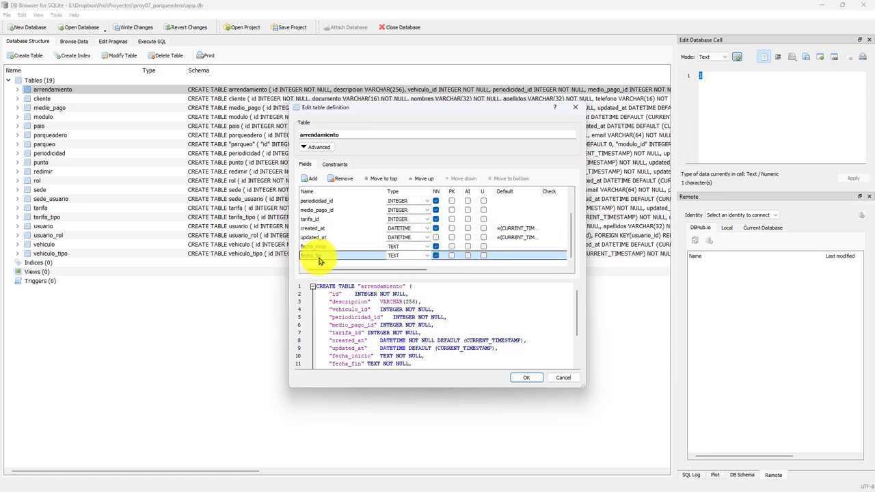
Step: Add a ha_sido_pausado field of type INTEGER marked not null to the arrendamiento table
click(312, 178)
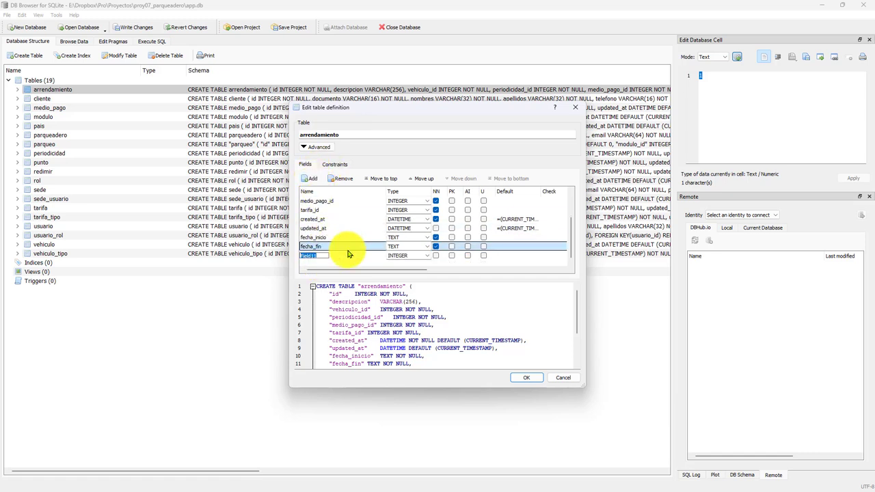
text(429: ROYECTO Modificación Tabla de Arrendamientos para Establecer una Fecha de Inicio y Fin del Arrendamiento)
key(ctrl+a)
key(BackSpace)
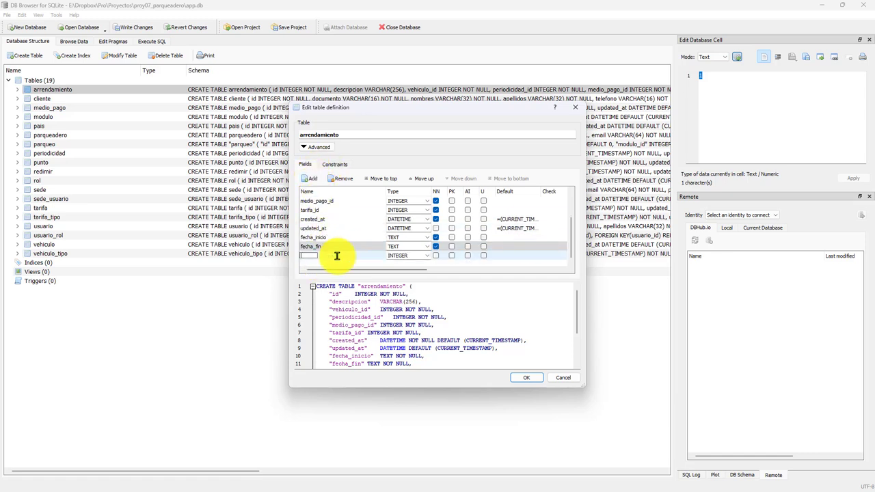
key(Return)
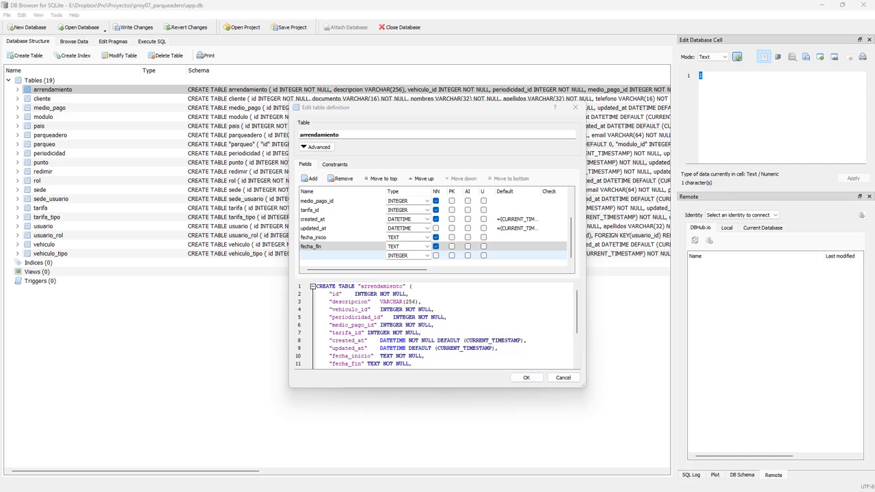
double_click(318, 254)
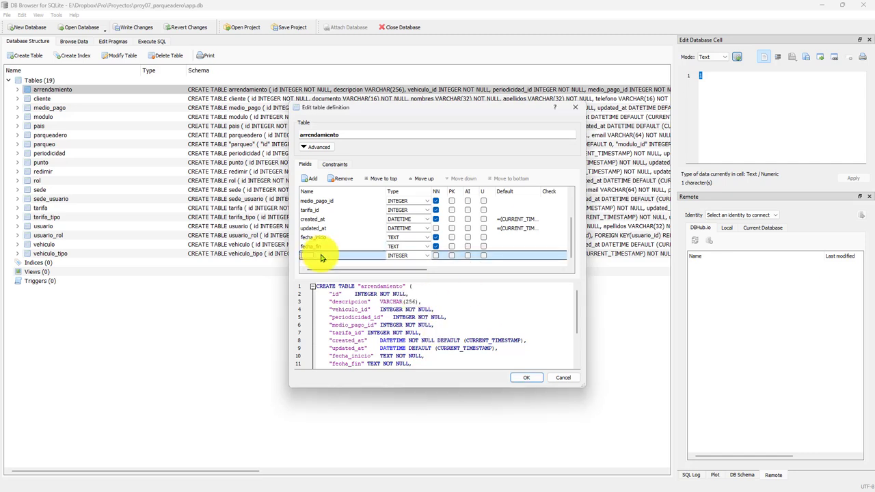
text(ha_sido_pausado)
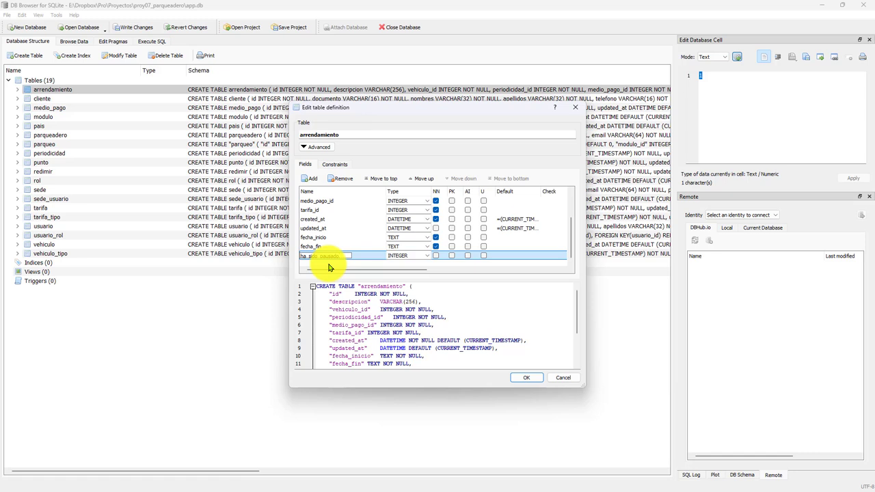
key(Tab)
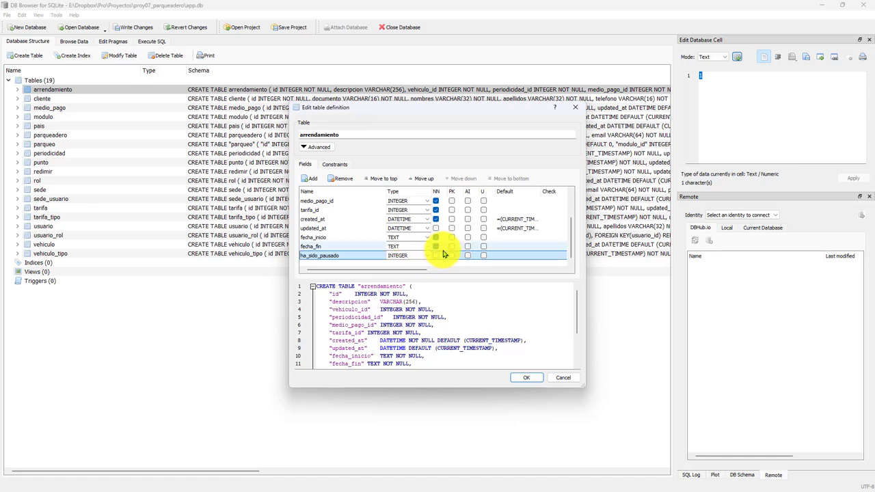
click(435, 255)
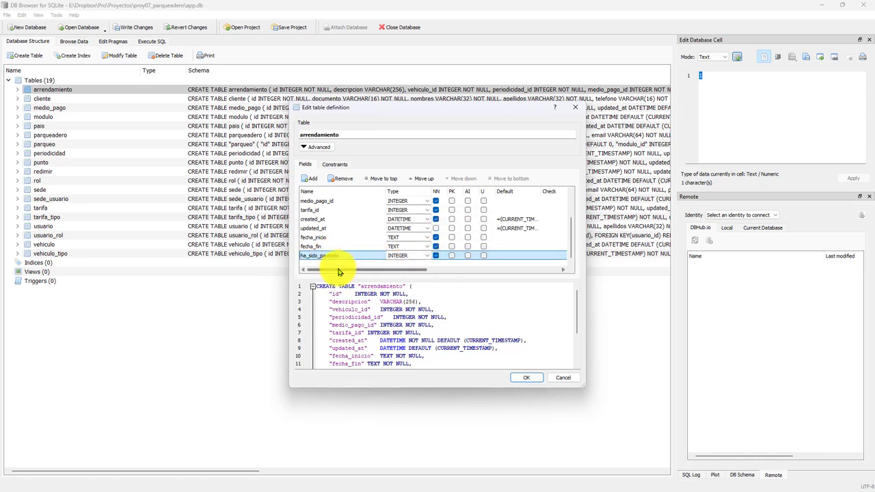
Step: Add a tiempo_pausa field of type INTEGER marked not null to the arrendamiento table
click(313, 147)
click(316, 148)
click(310, 179)
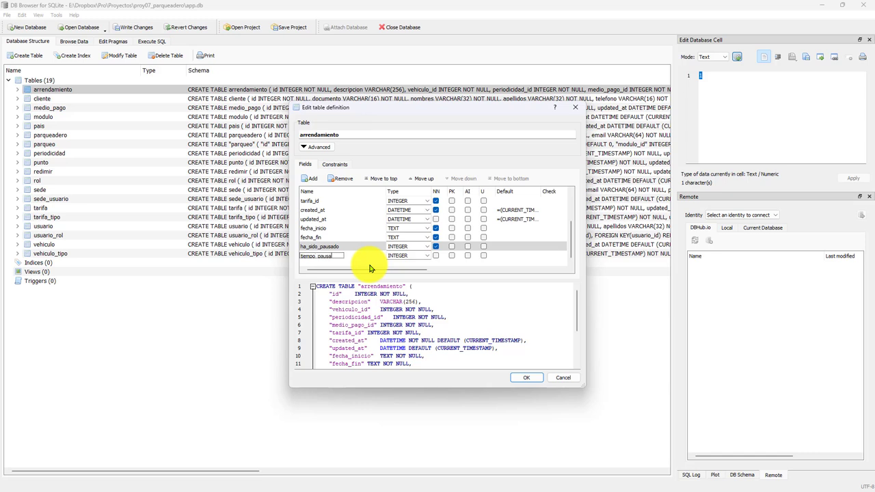
click(435, 255)
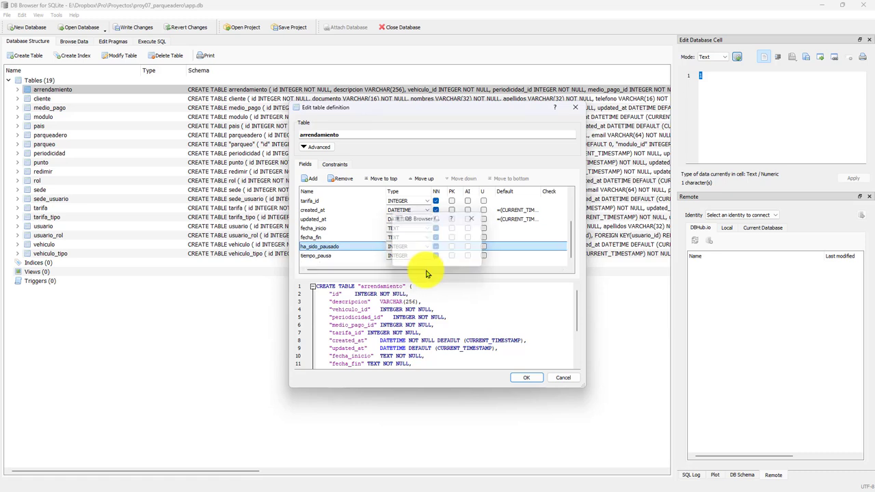
click(370, 257)
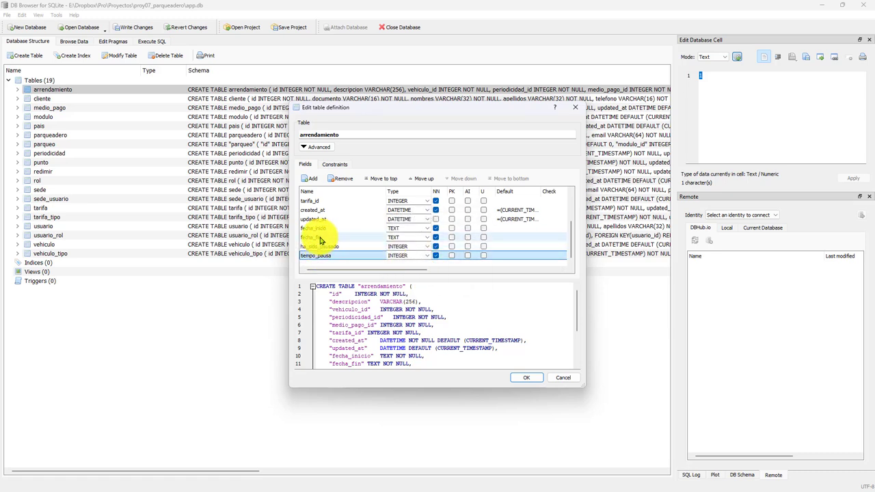
Step: Reorder the fecha_inicio field so that it sits directly below descripcion
drag(313, 244, 319, 228)
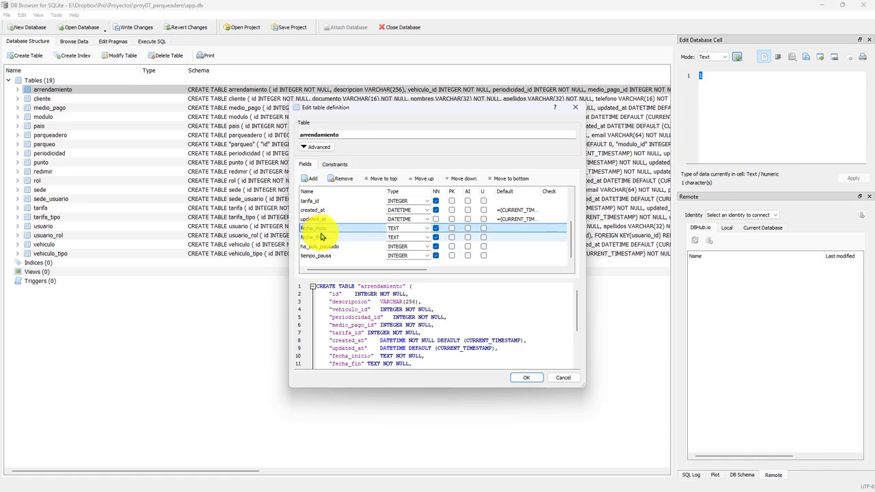
click(383, 178)
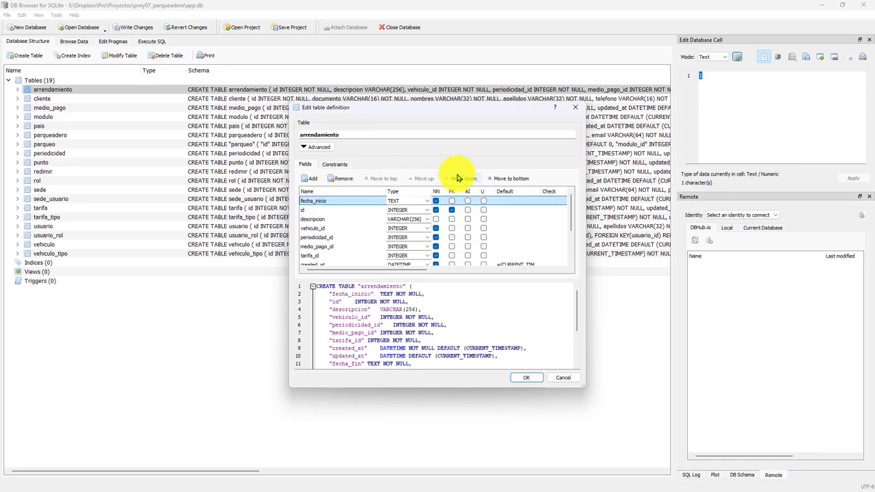
click(461, 180)
click(461, 180)
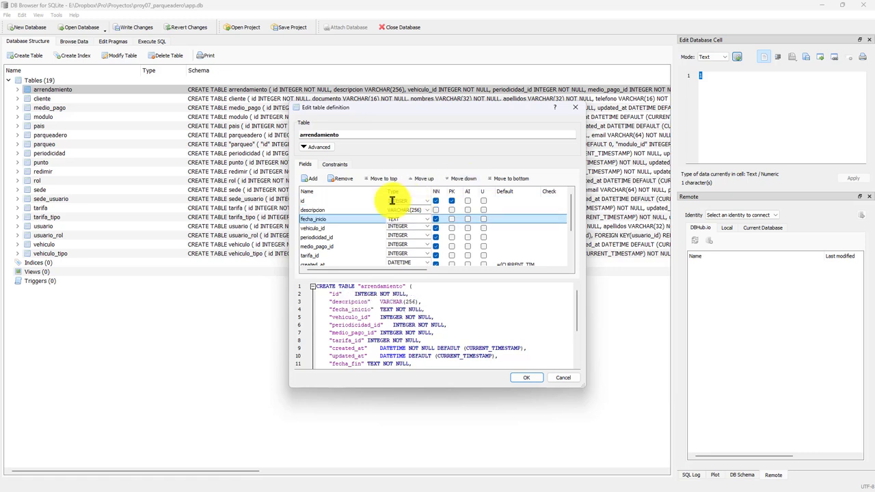
Step: Reorder the fecha_fin field so that it sits directly below fecha_inicio
scroll(335, 246, down, 3)
click(327, 255)
click(323, 246)
click(333, 237)
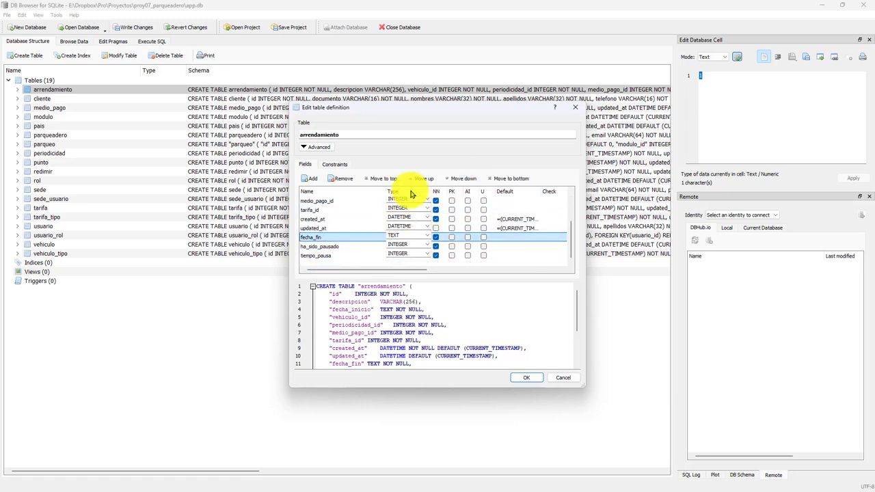
click(384, 179)
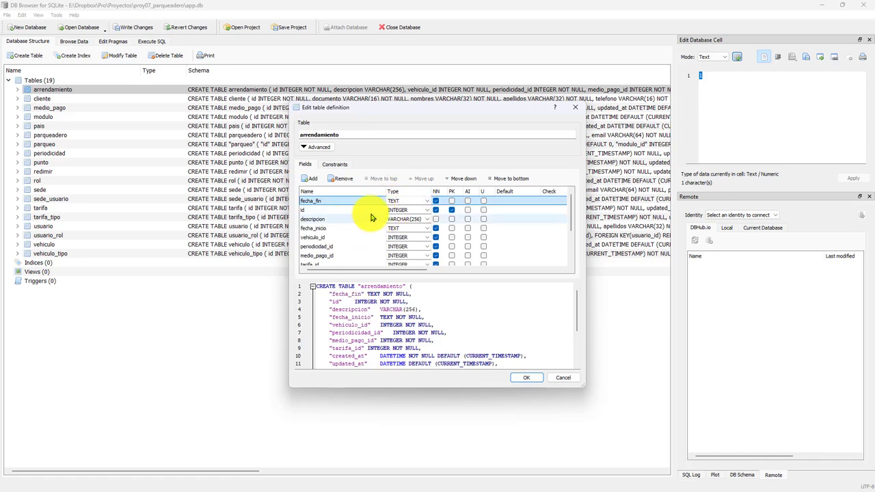
click(469, 179)
click(469, 180)
click(468, 179)
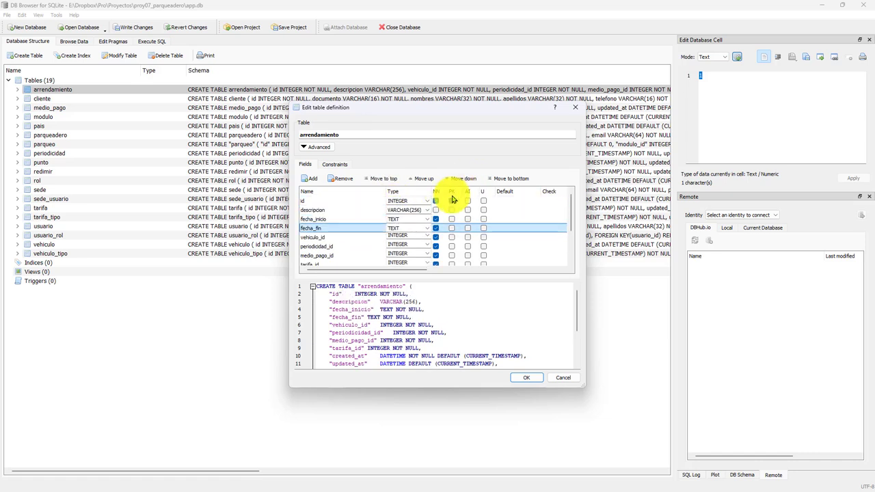
Step: Reorder the ha_sido_pausado field so that it sits directly below fecha_fin
scroll(321, 246, down, 3)
click(320, 248)
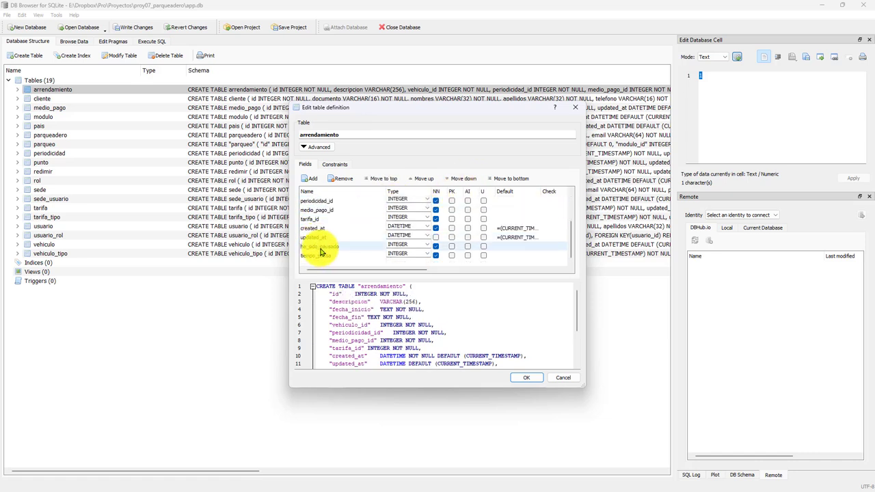
click(384, 179)
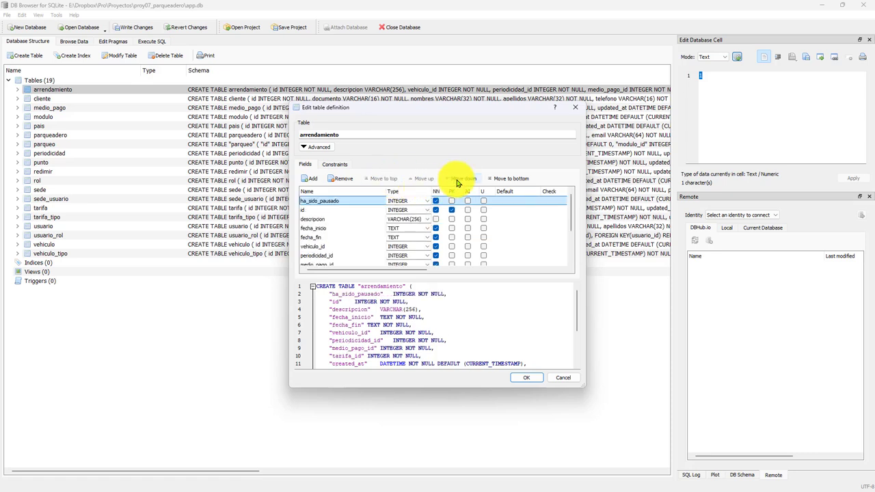
click(460, 179)
click(459, 179)
click(459, 179)
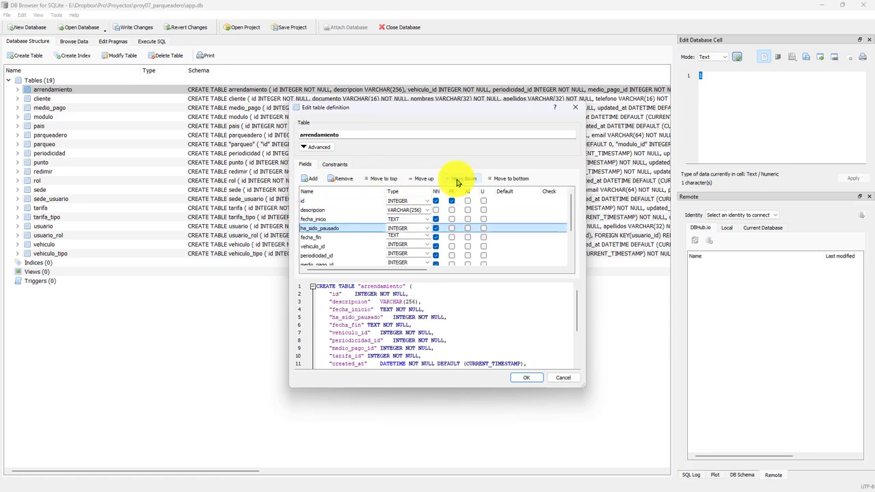
click(459, 179)
Step: Reorder the tiempo_pausa field to sit directly below ha_sido_pausado and try to apply the table definition
scroll(370, 236, down, 2)
click(322, 255)
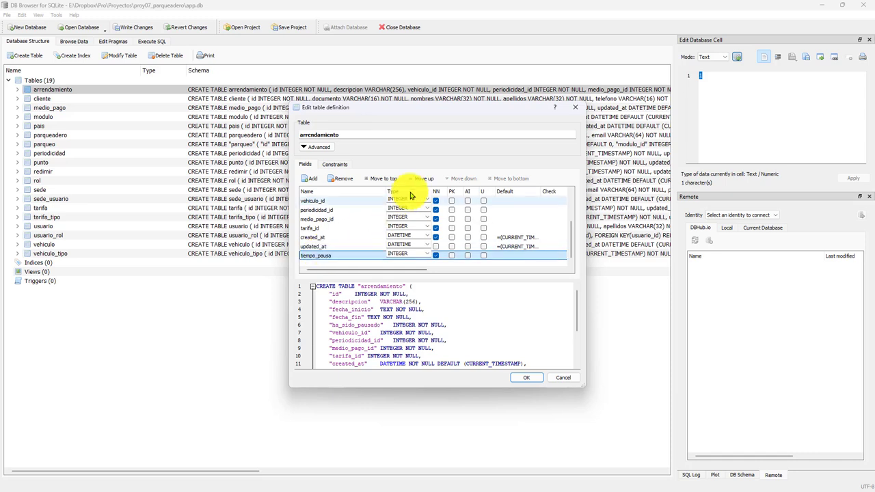
click(385, 179)
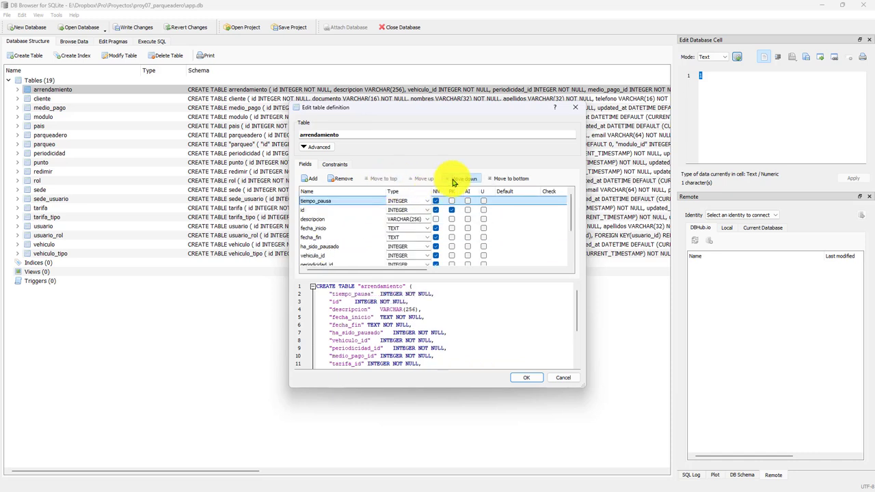
click(454, 180)
click(453, 180)
click(453, 180)
click(454, 180)
click(454, 180)
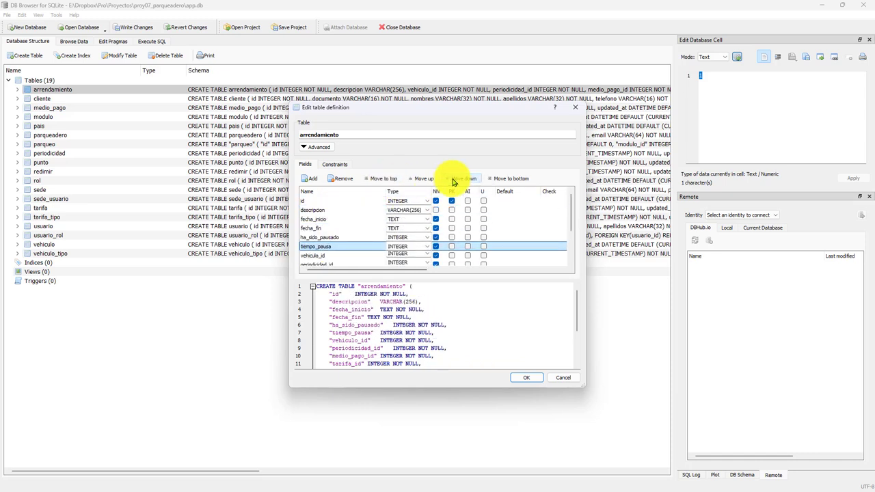
click(525, 377)
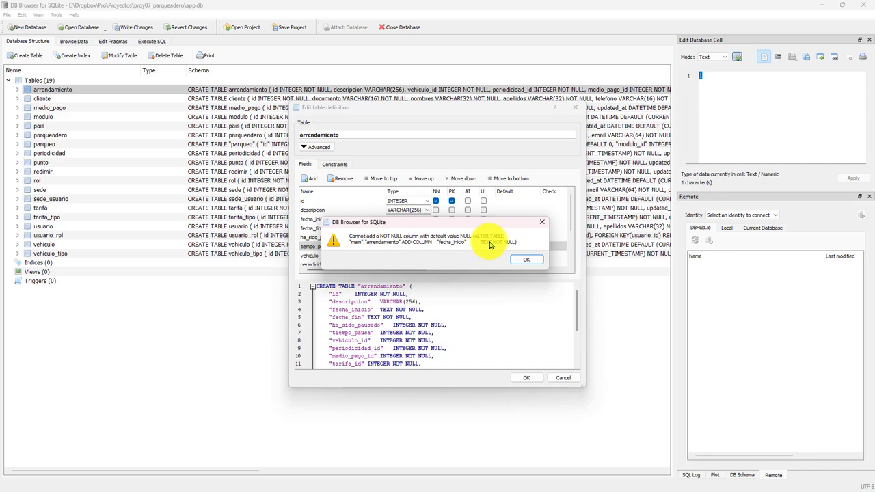
click(528, 261)
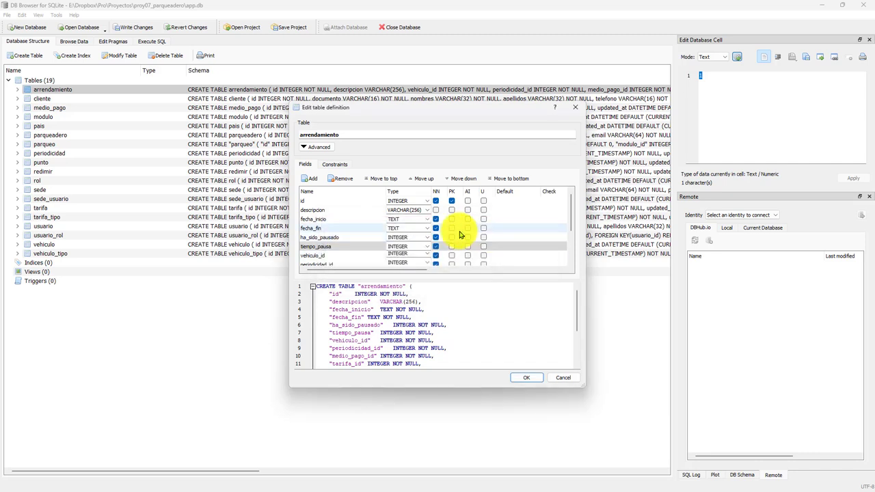
Step: Set the default value of tiempo_pausa and ha_sido_pausado to 0 and try to apply the table definition
click(366, 247)
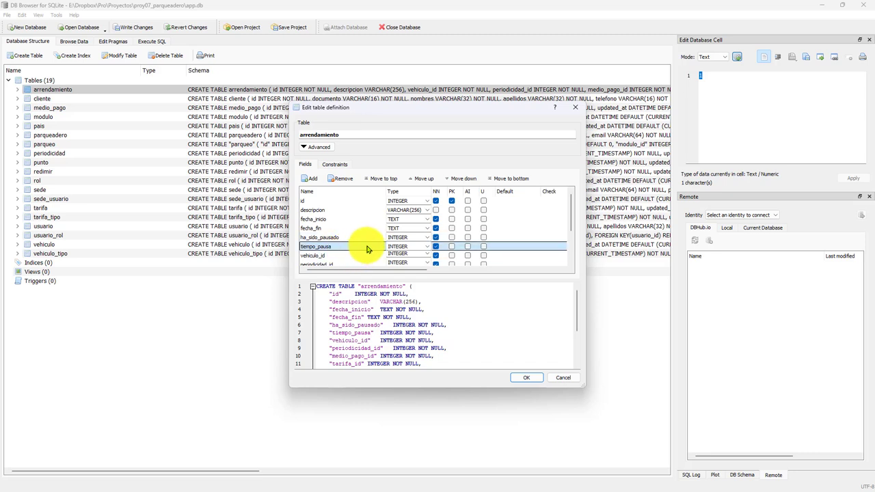
double_click(503, 246)
text(0)
key(Return)
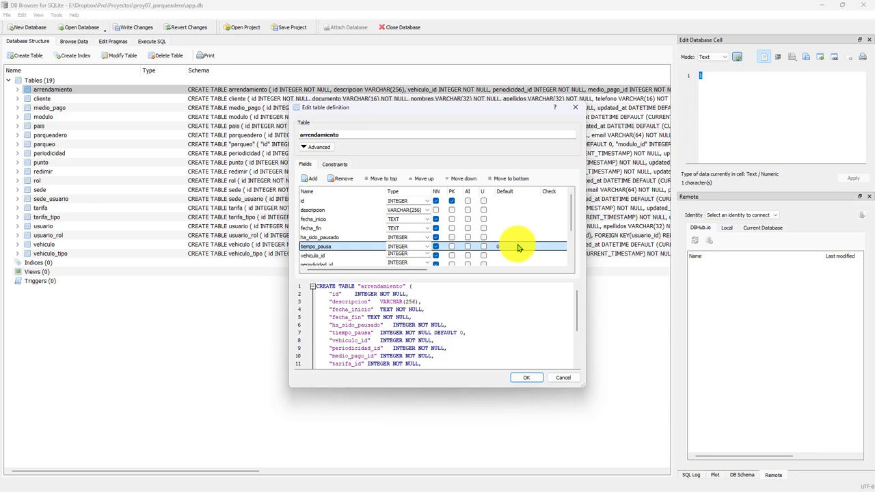
click(348, 238)
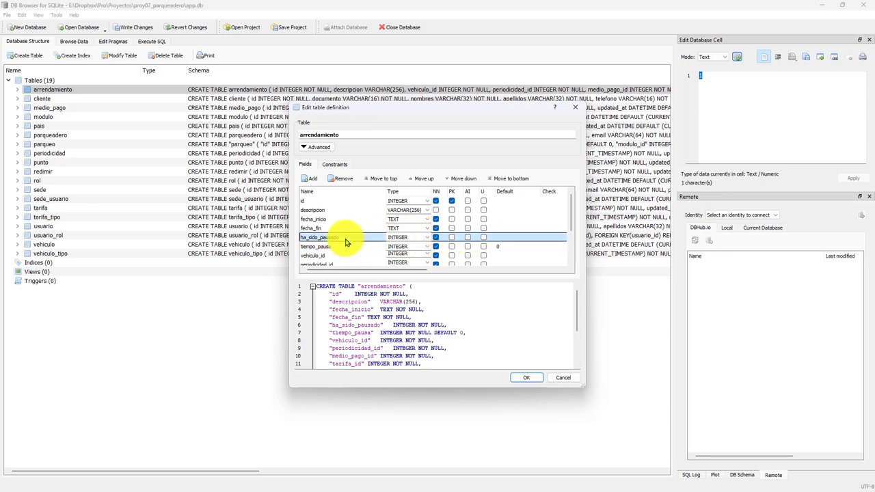
double_click(503, 238)
text(0)
key(Return)
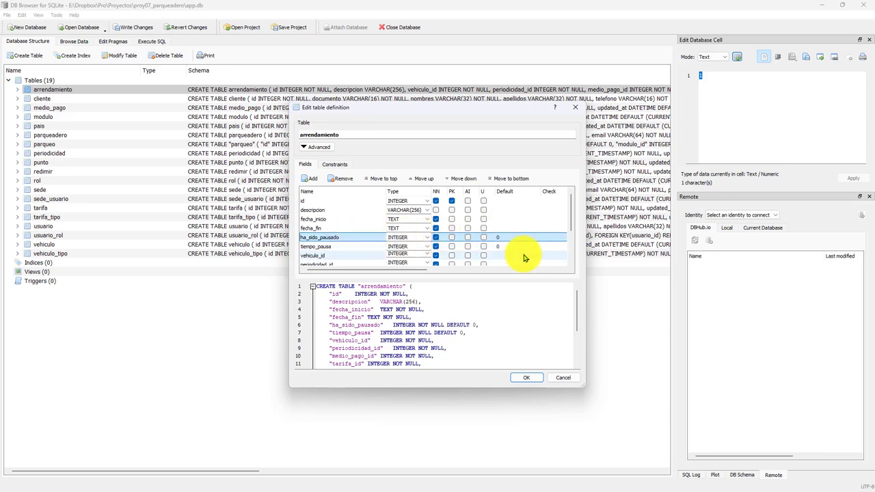
click(527, 378)
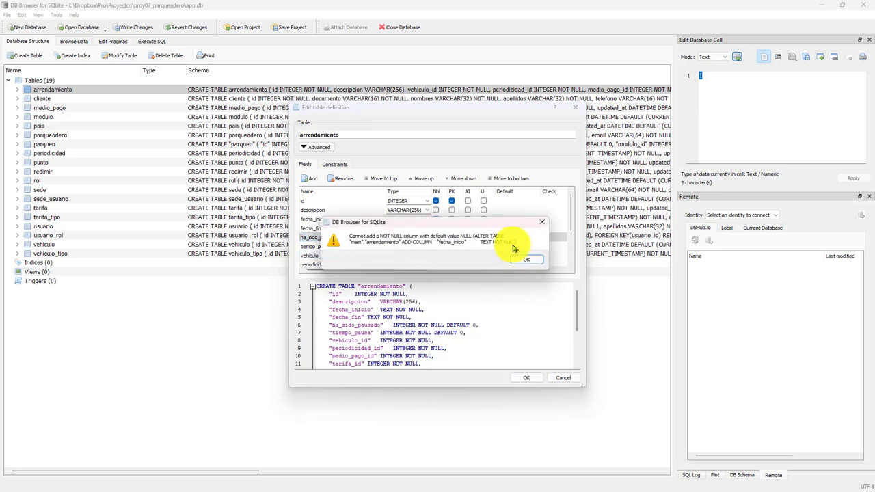
click(526, 258)
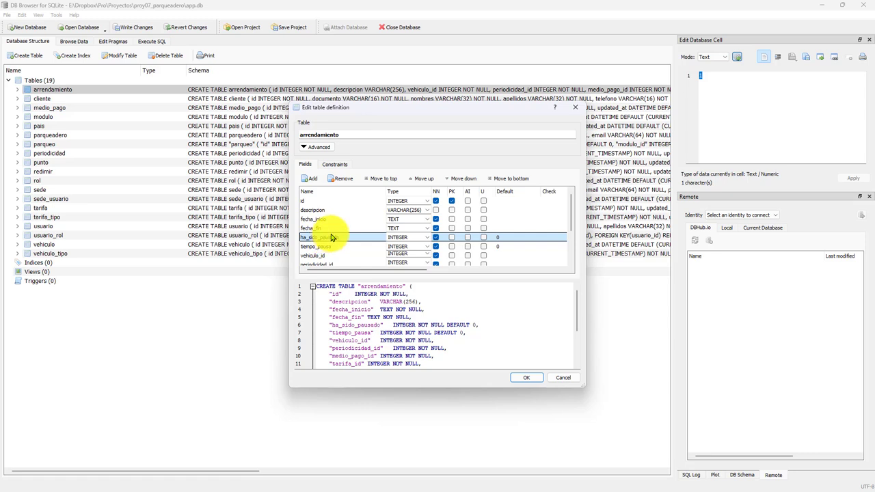
Step: Try to enter a date as the default value of the fecha_inicio field
click(336, 247)
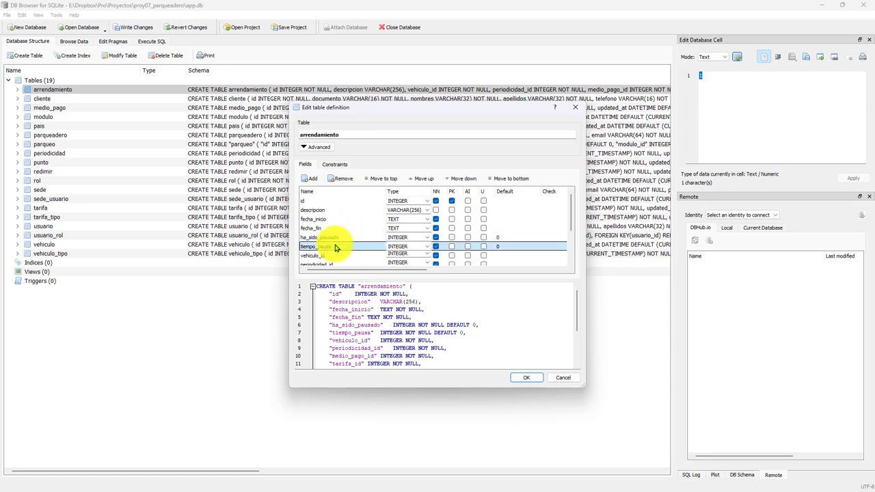
drag(335, 248, 351, 223)
double_click(494, 220)
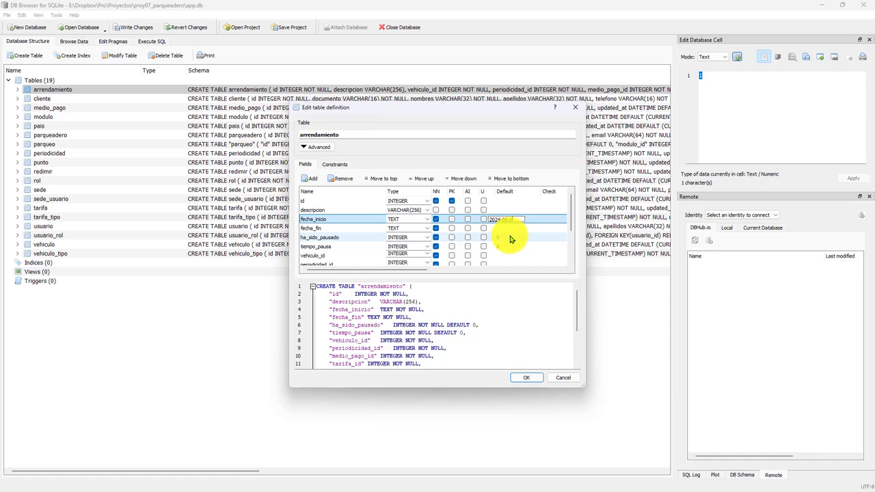
Step: Set the default value of fecha_fin to 2024-09-08 and try to apply the table definition
click(512, 231)
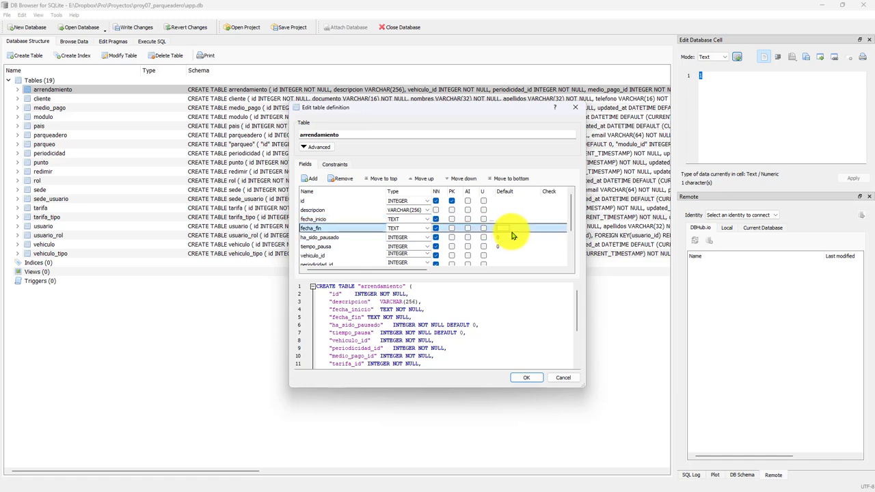
text(2024-09-08)
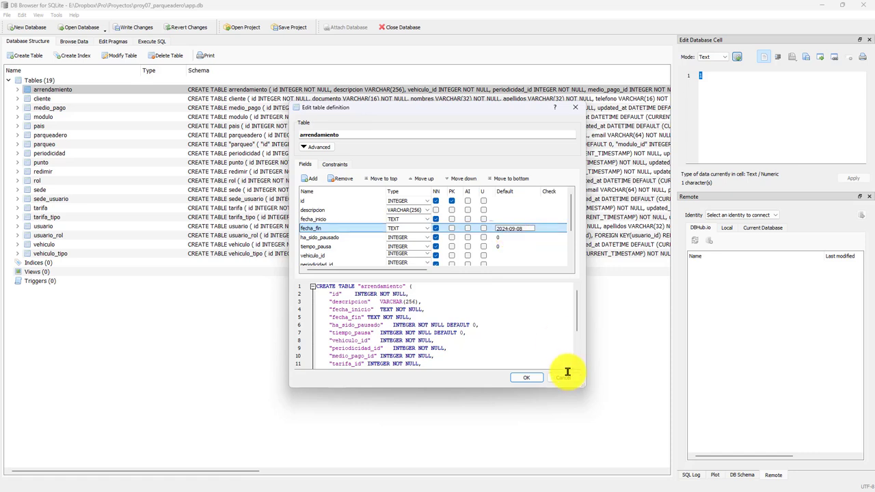
click(526, 378)
click(517, 262)
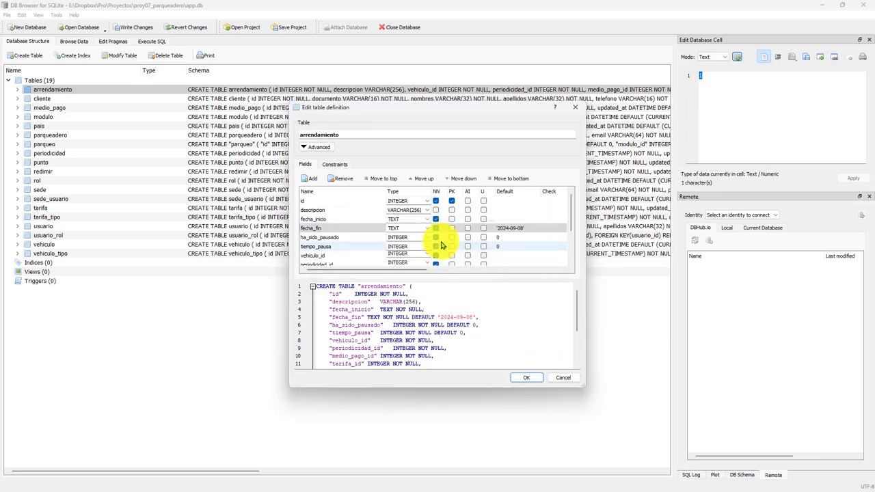
Step: Set the default value of fecha_inicio to '2024-08-08' and save the arrendamiento table definition to the database
click(526, 378)
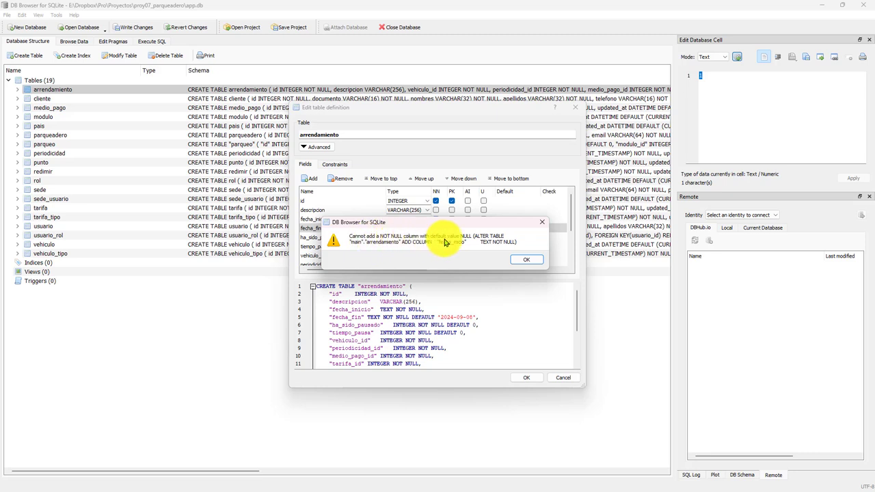
click(535, 262)
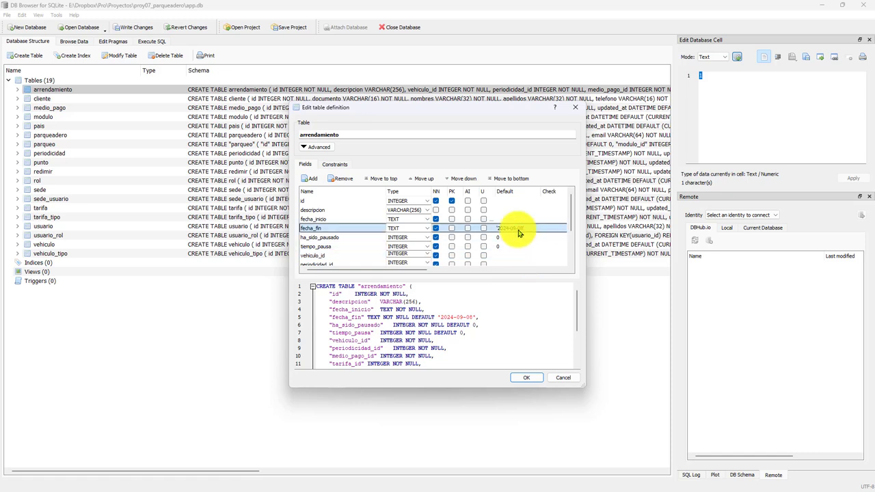
double_click(512, 219)
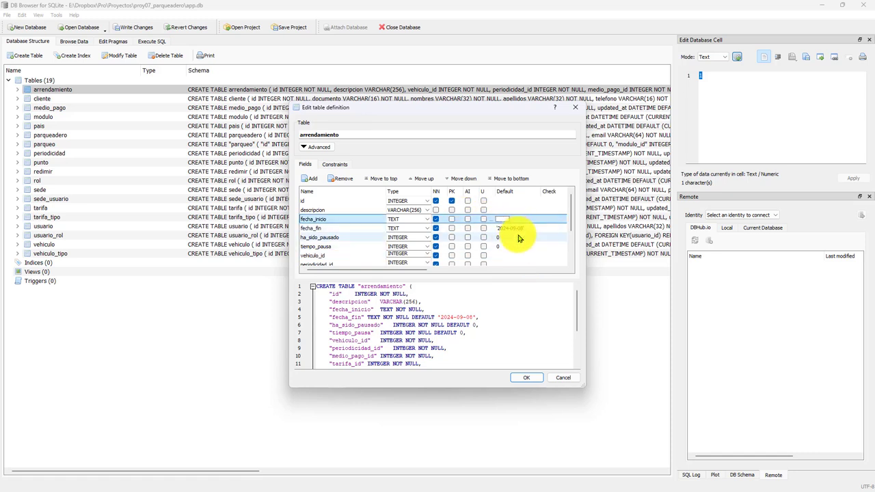
text(20)
key(Return)
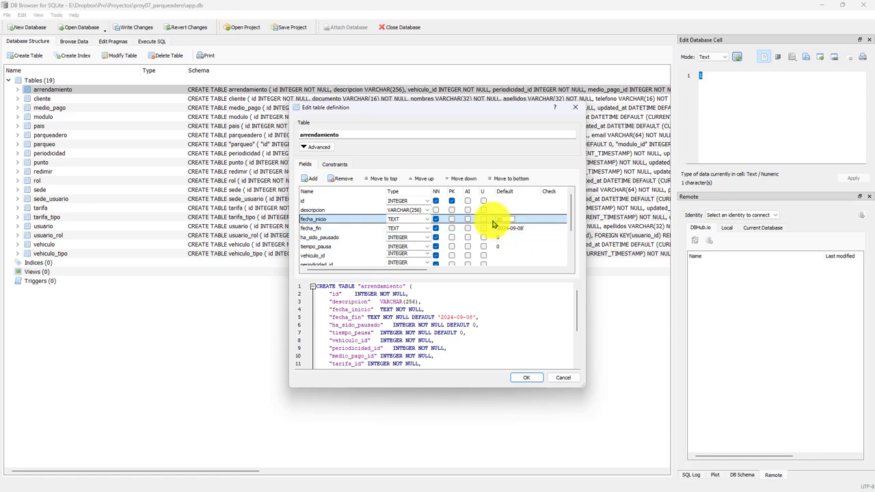
double_click(494, 220)
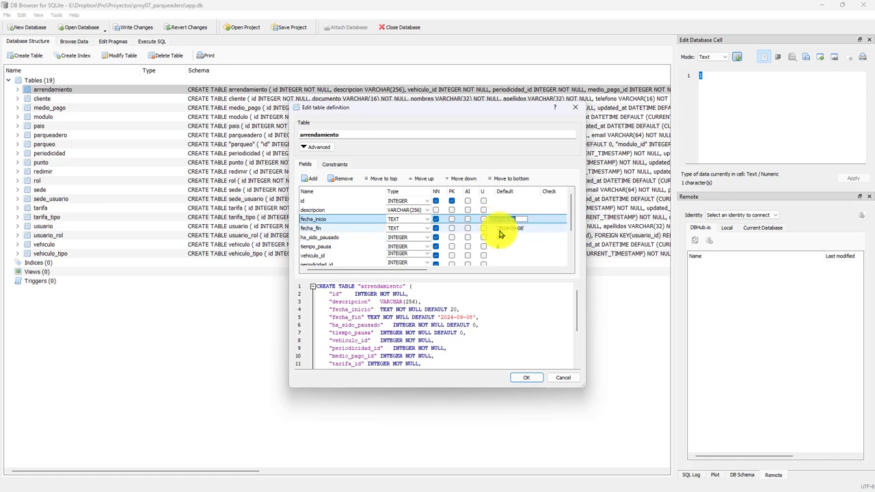
key(BackSpace)
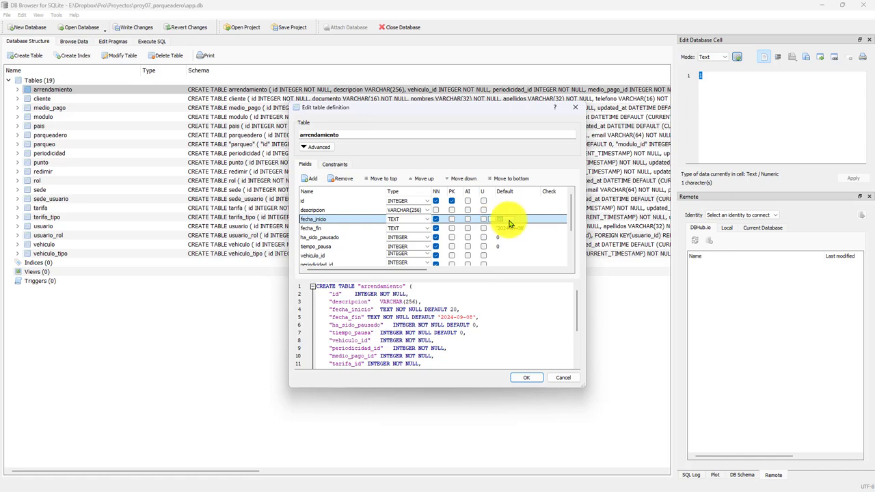
text(24-08-08)
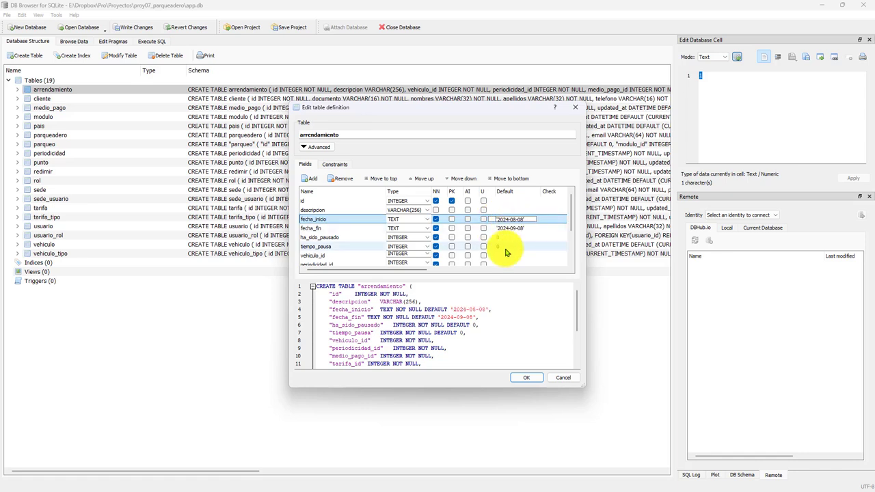
click(527, 378)
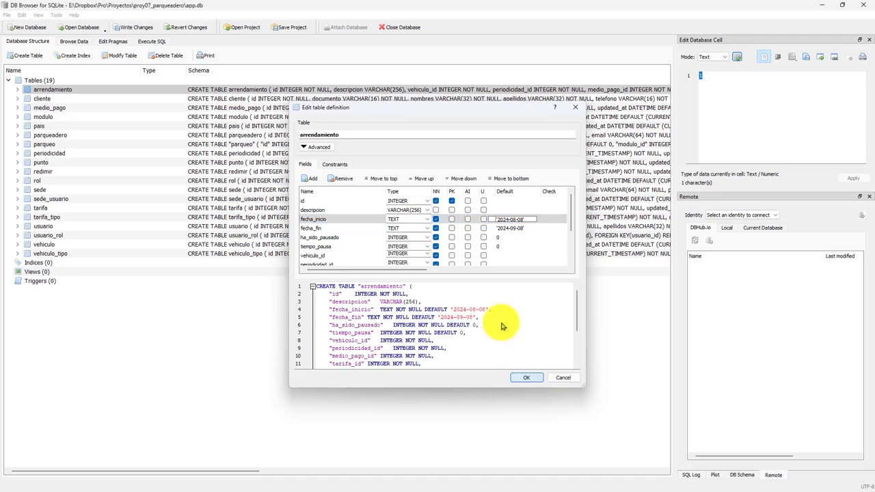
click(189, 91)
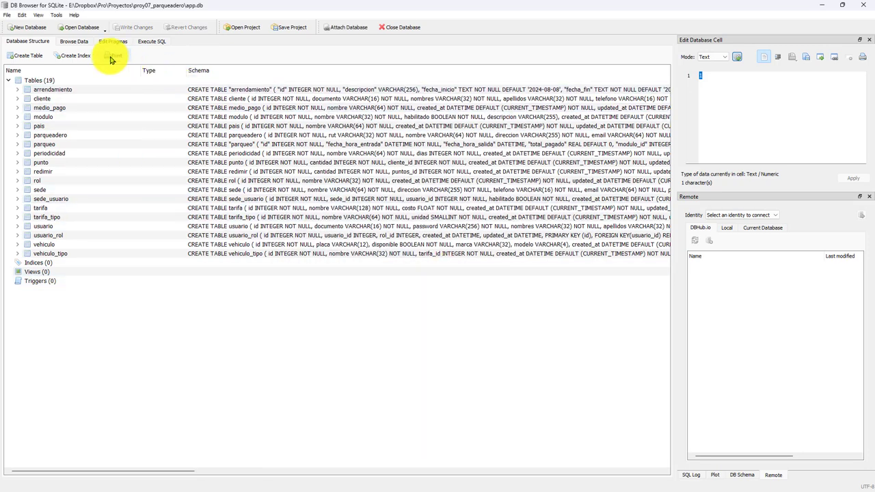
Step: Browse the arrendamiento table's records and examine the full created_at value of its rental
click(76, 41)
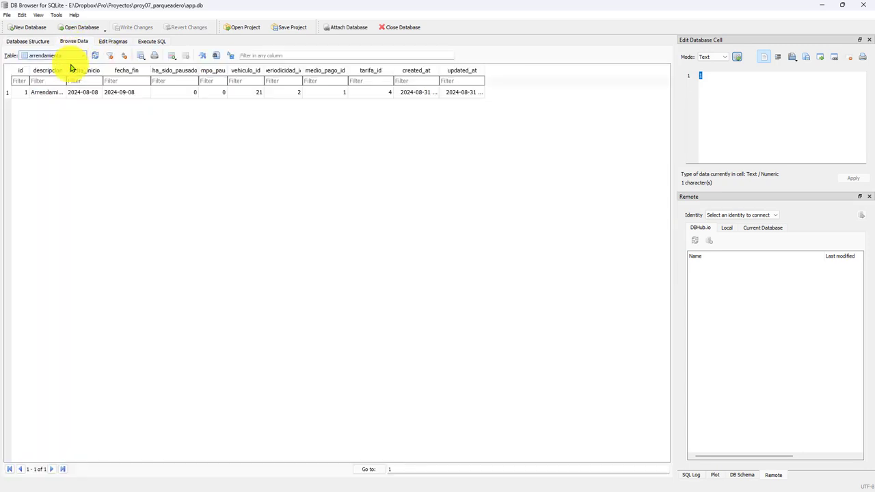
click(414, 92)
click(395, 156)
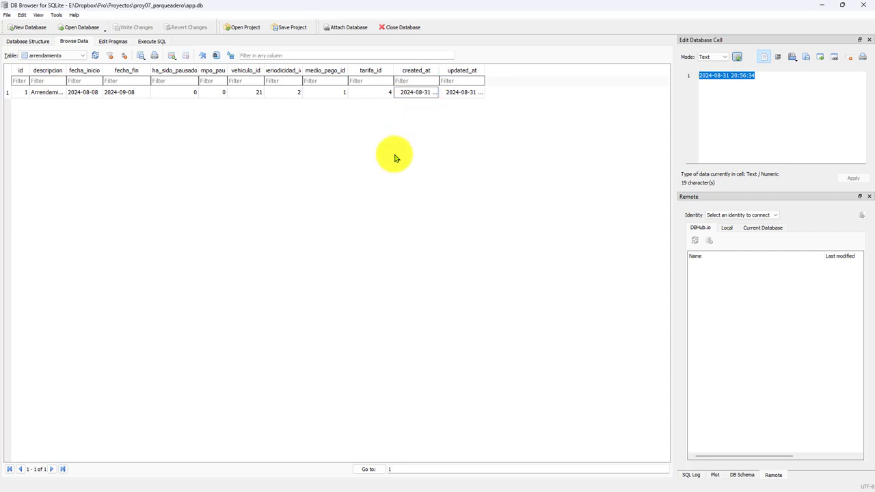
Step: Switch to the browser, reload the Clientes page and open the rentals of the first client's vehicle
key(alt+Tab)
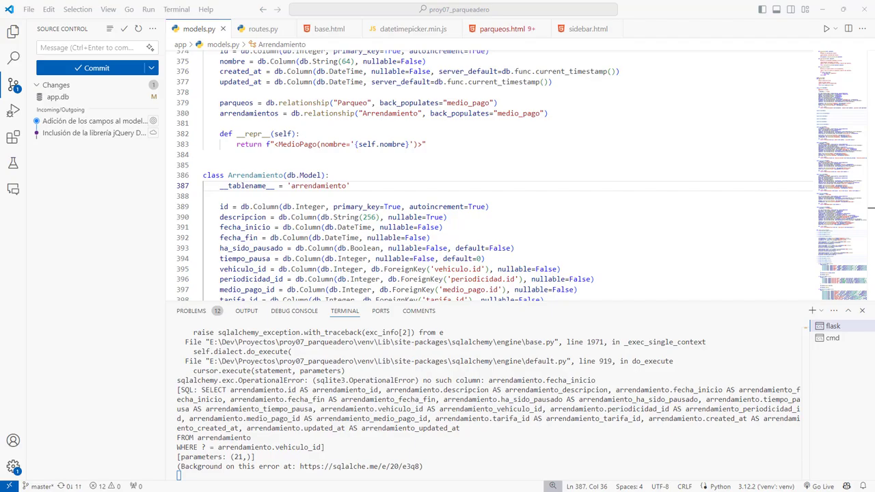
key(alt+Tab)
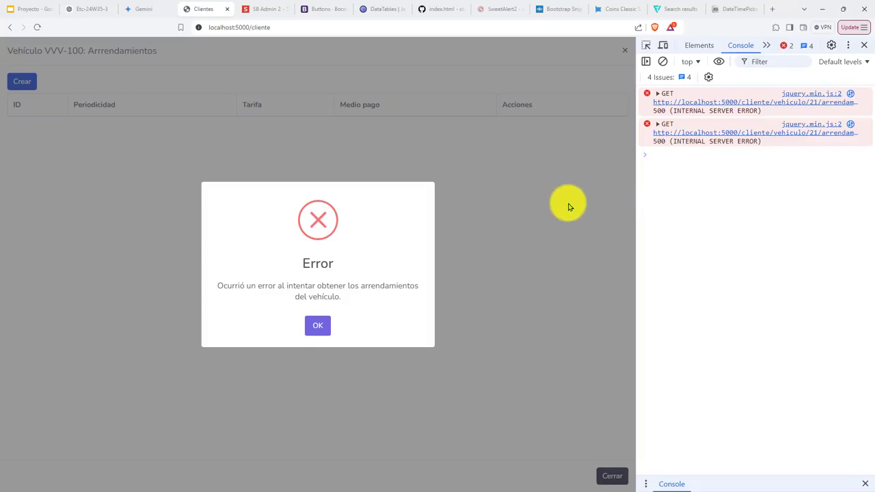
key(F5)
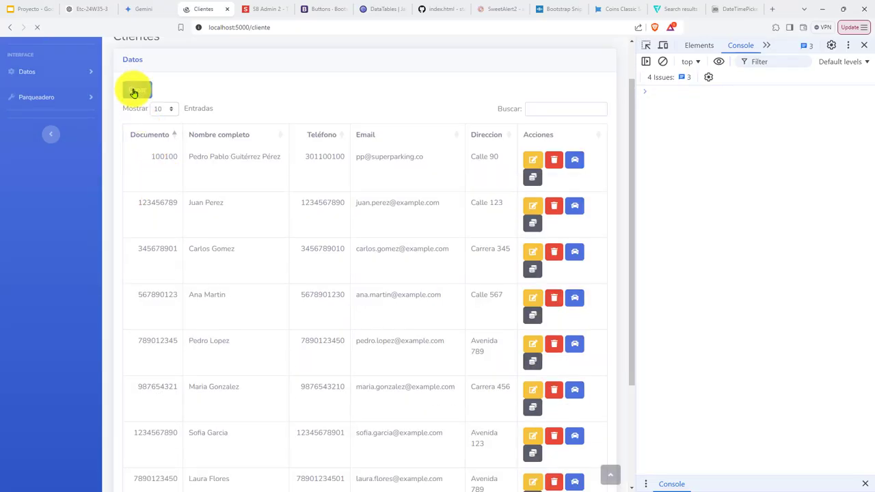
click(572, 161)
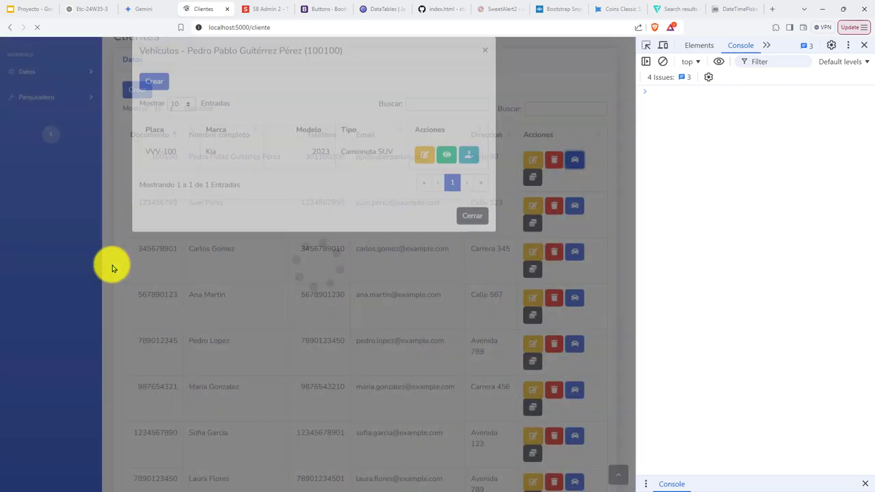
click(468, 167)
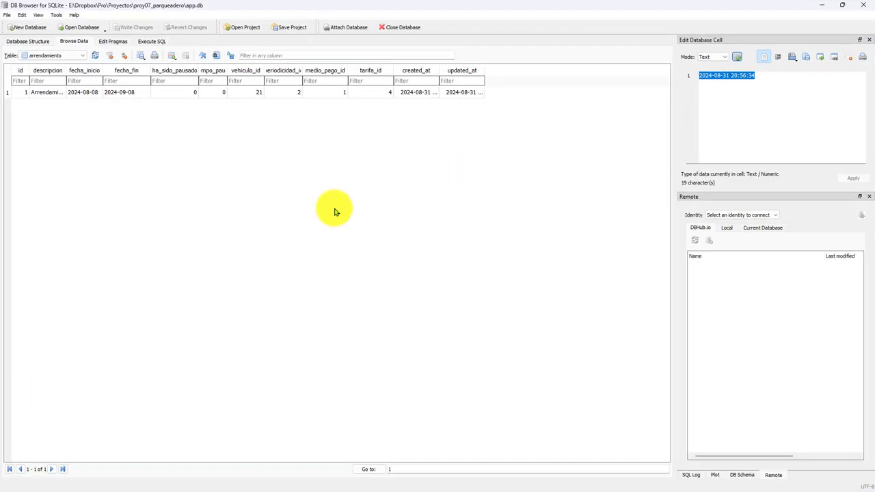
Step: Close the database in DB Browser for SQLite and include app.db in a new commit in GitHub Desktop
click(399, 28)
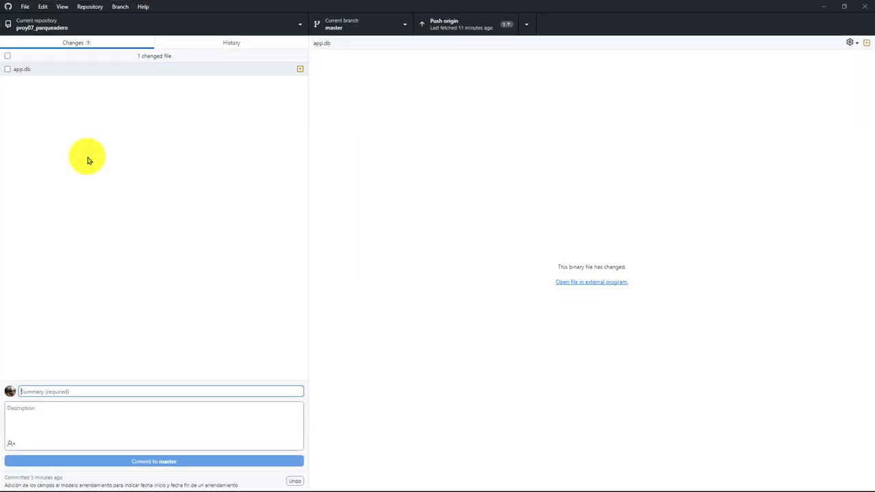
click(7, 56)
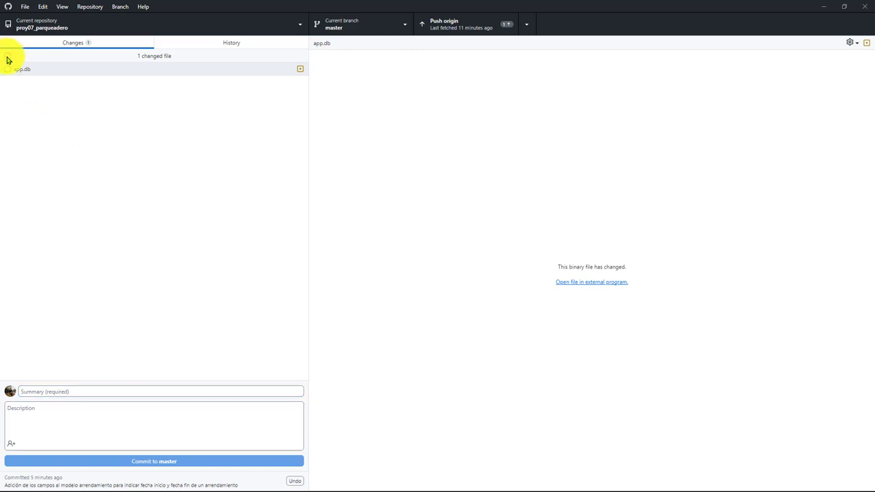
click(113, 392)
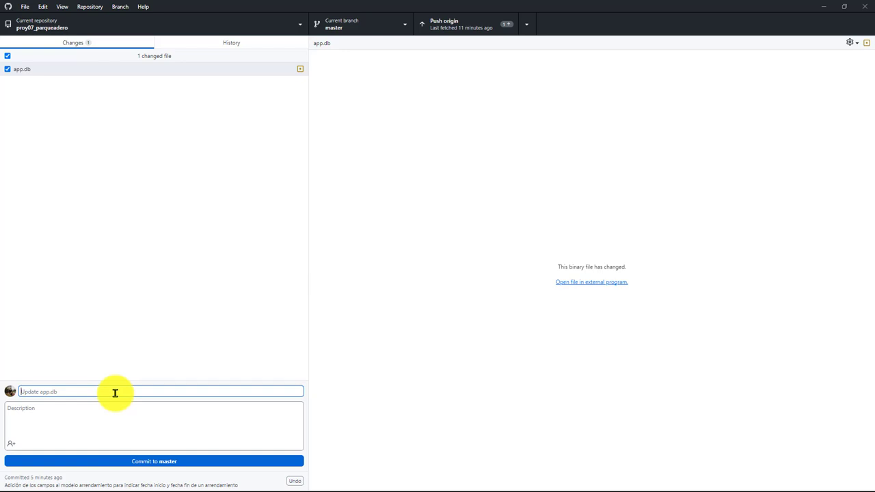
Step: Commit app.db to master with the summary "Definición de los campos adicionales de arrendamiento sobre la base de datos que está en SQLite" and push to origin
text(Agregación)
key(ctrl+a)
text(Definición de los campos adicionales para la base de)
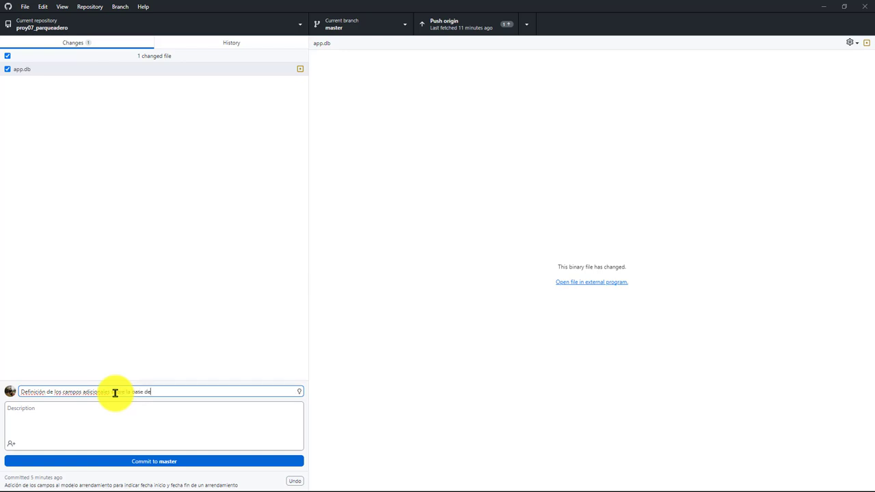
text(sobre )
text(damiento)
key(End)
text(datos que está en S)
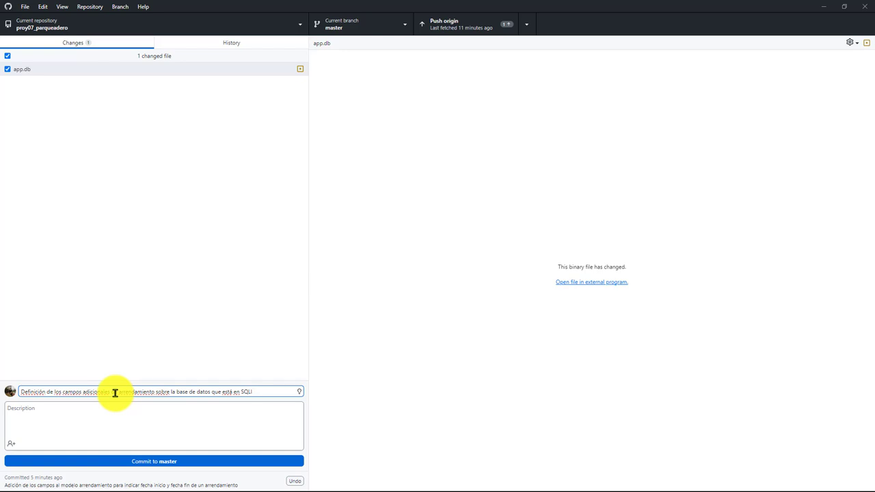
key(ctrl+Return)
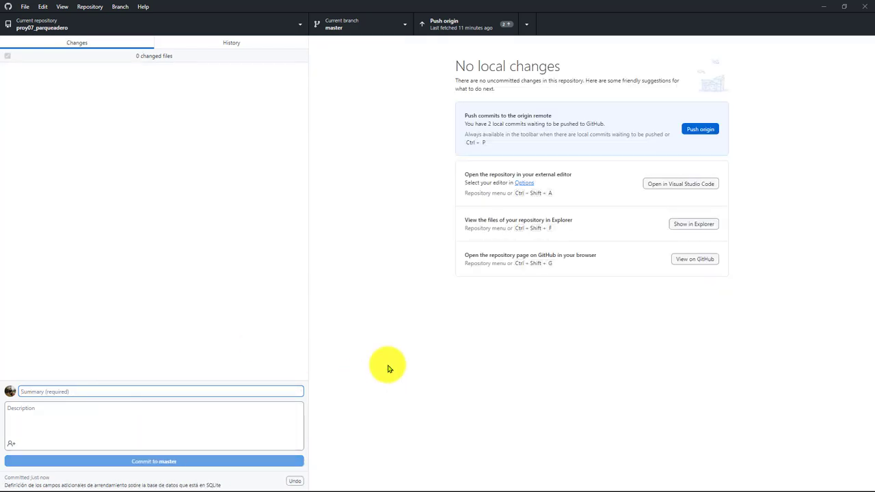
click(469, 23)
key(alt+Tab)
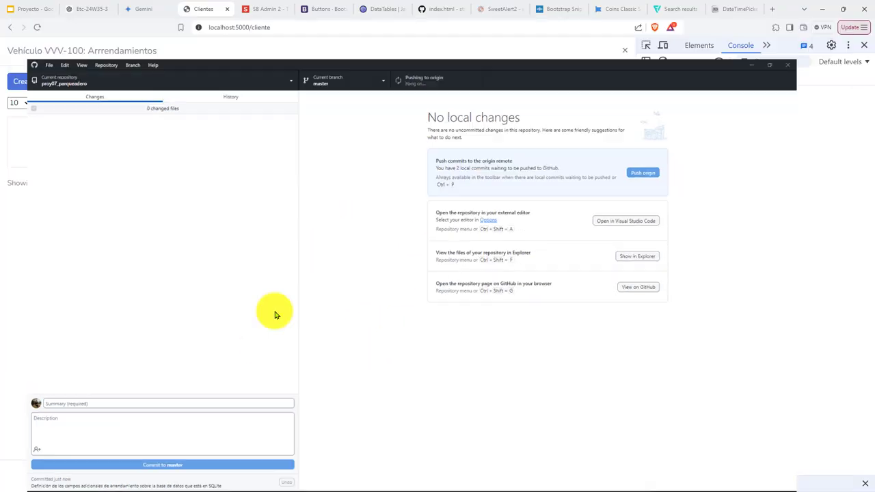